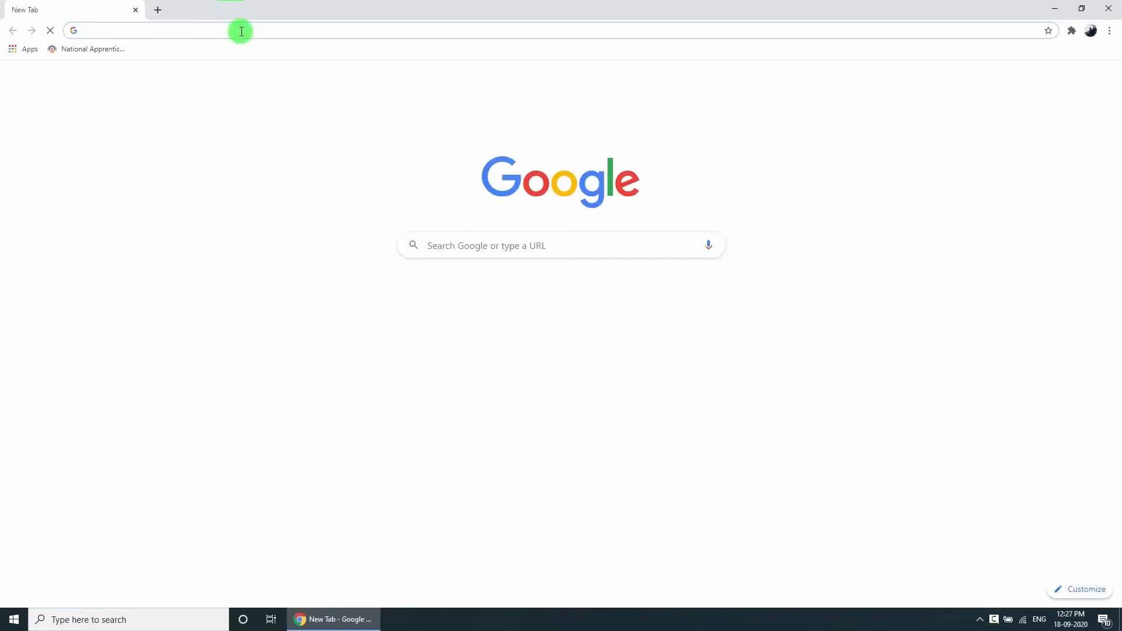
Search the web for "windows 10 download" and open Microsoft's Download Windows 10 page
{"action": "left_click", "coordinate": [241, 31]}
{"action": "type", "text": "win"}
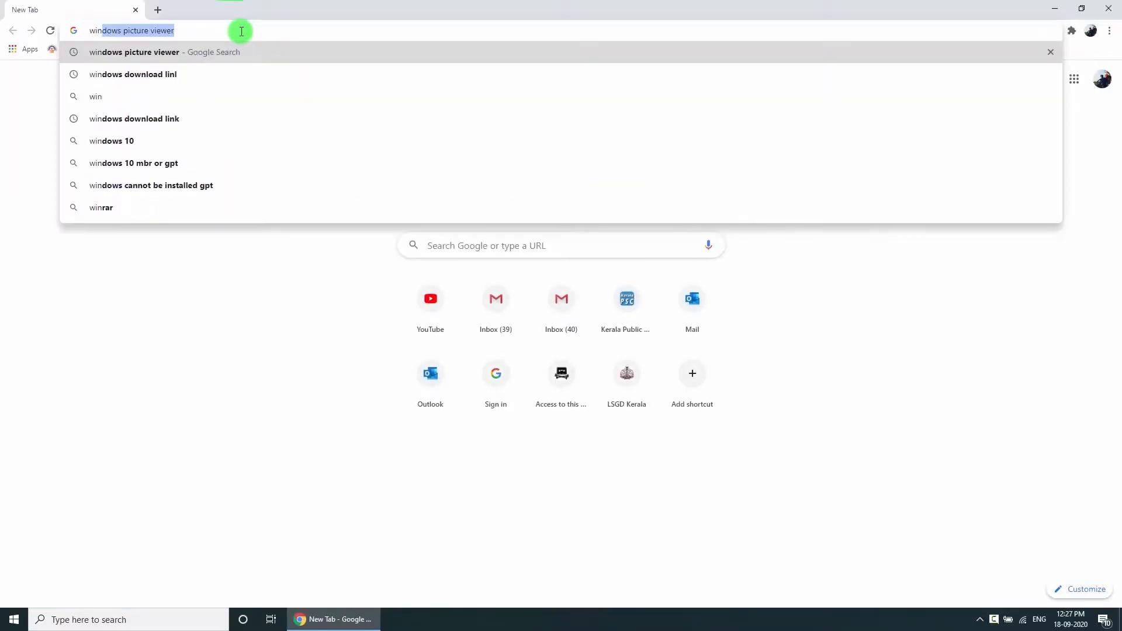
{"action": "type", "text": "dows 10 download"}
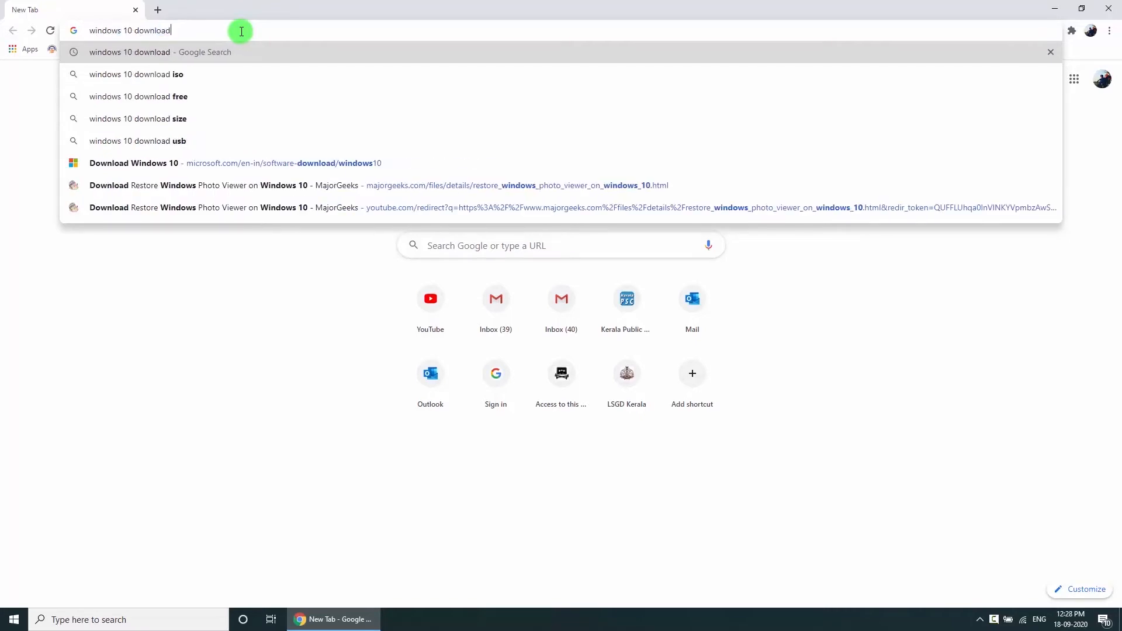
{"action": "key", "text": "Return"}
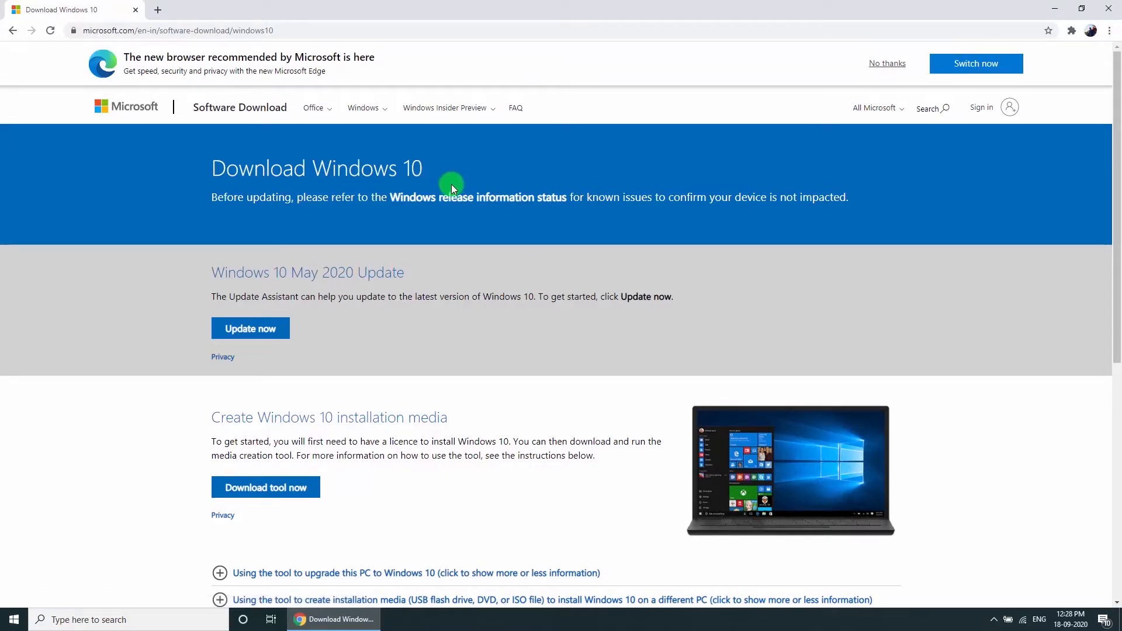
Download the Windows 10 media creation tool from the installation media section and run the downloaded file
{"action": "scroll", "coordinate": [302, 419], "scroll_direction": "down", "scroll_amount": 1}
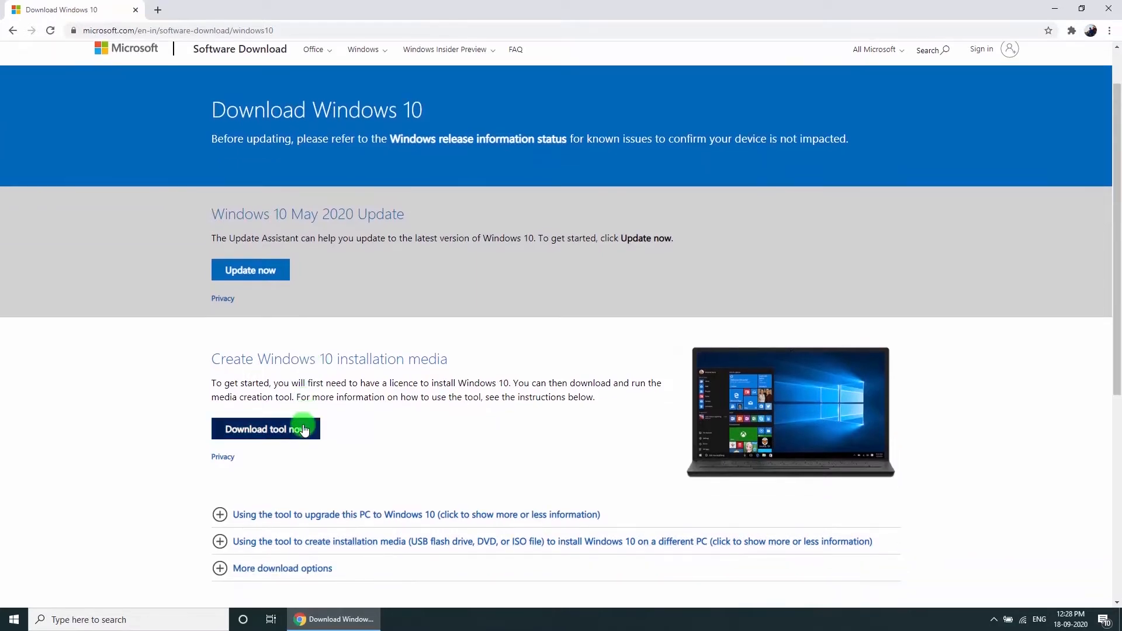
{"action": "left_click", "coordinate": [303, 436]}
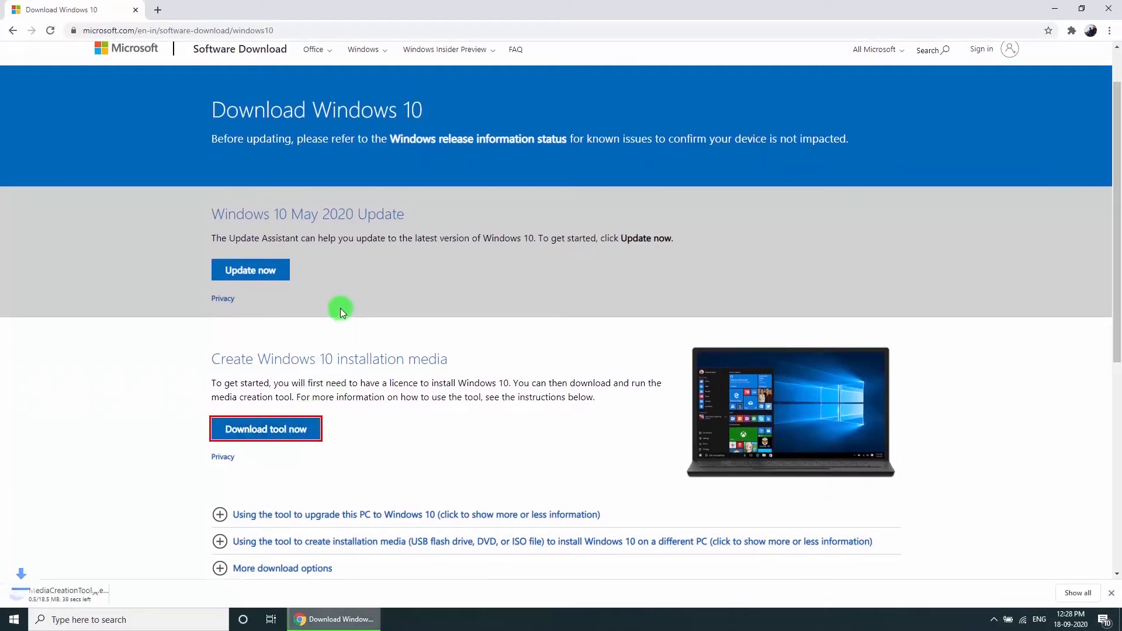
{"action": "scroll", "coordinate": [340, 308], "scroll_direction": "down", "scroll_amount": 1}
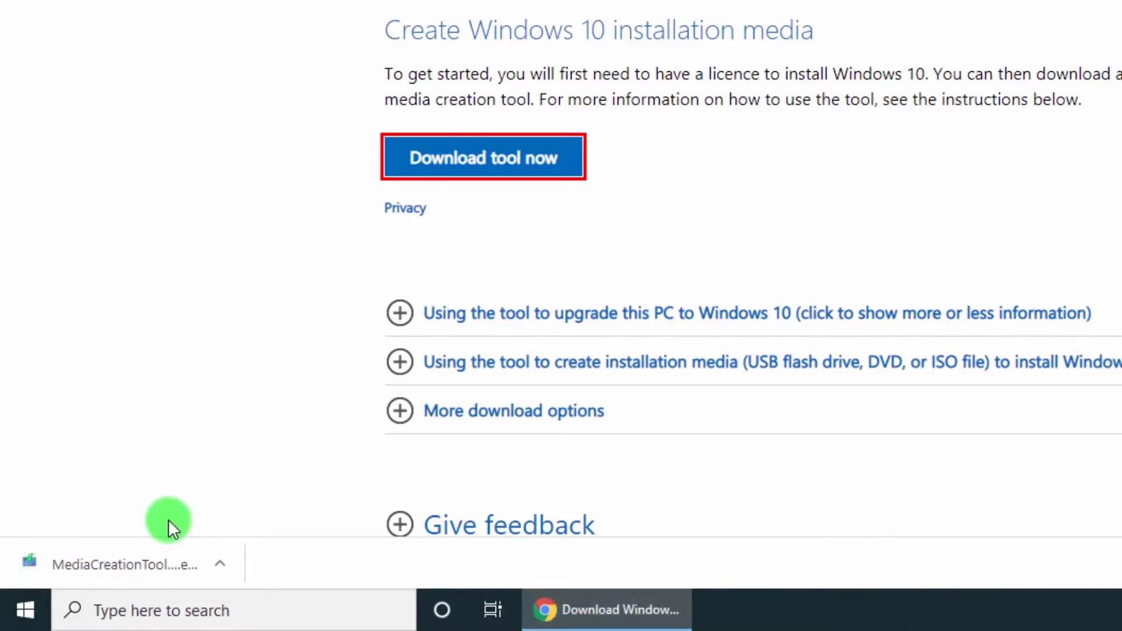
{"action": "left_click", "coordinate": [117, 570]}
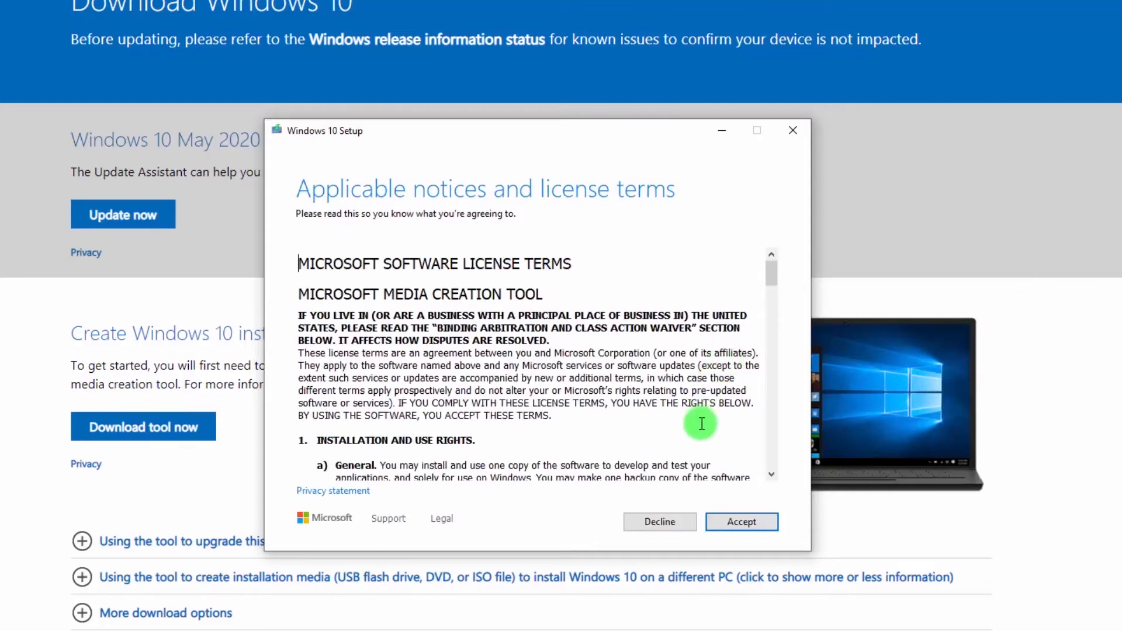
Accept the license terms and choose to create installation media (USB flash drive, DVD, or ISO file) for another PC
{"action": "left_click", "coordinate": [743, 522]}
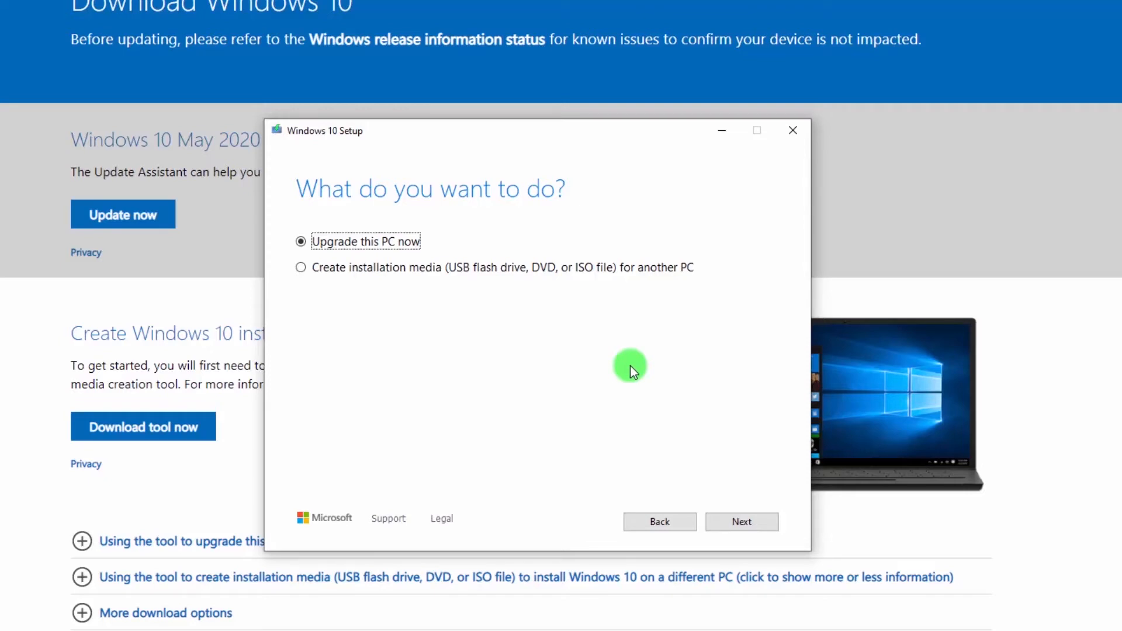
{"action": "left_click", "coordinate": [344, 268]}
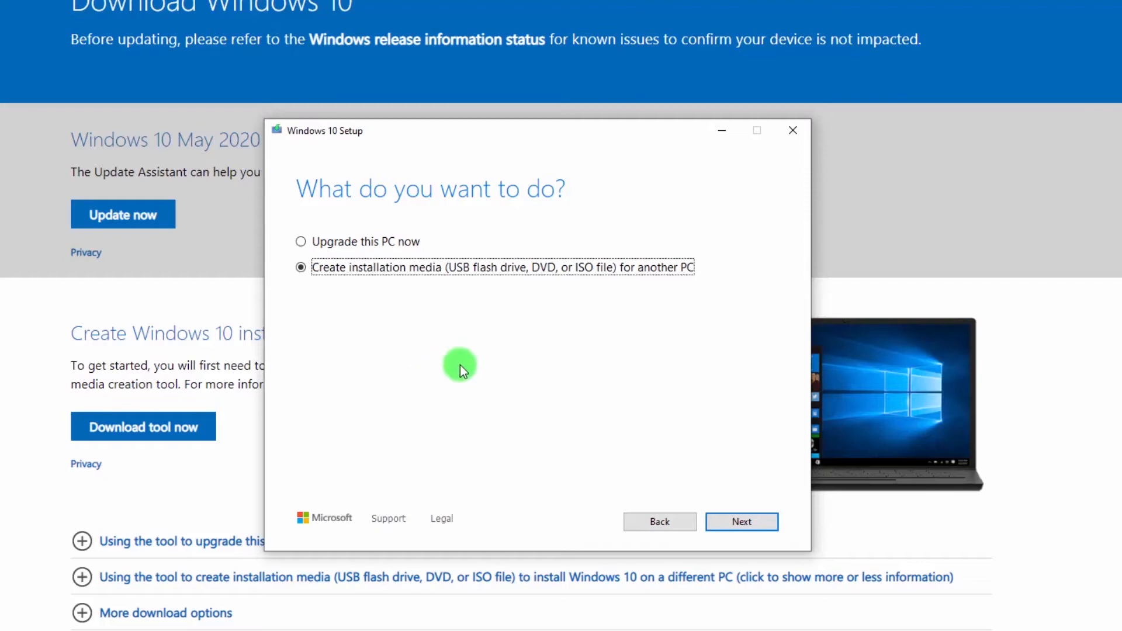
{"action": "left_click", "coordinate": [759, 524]}
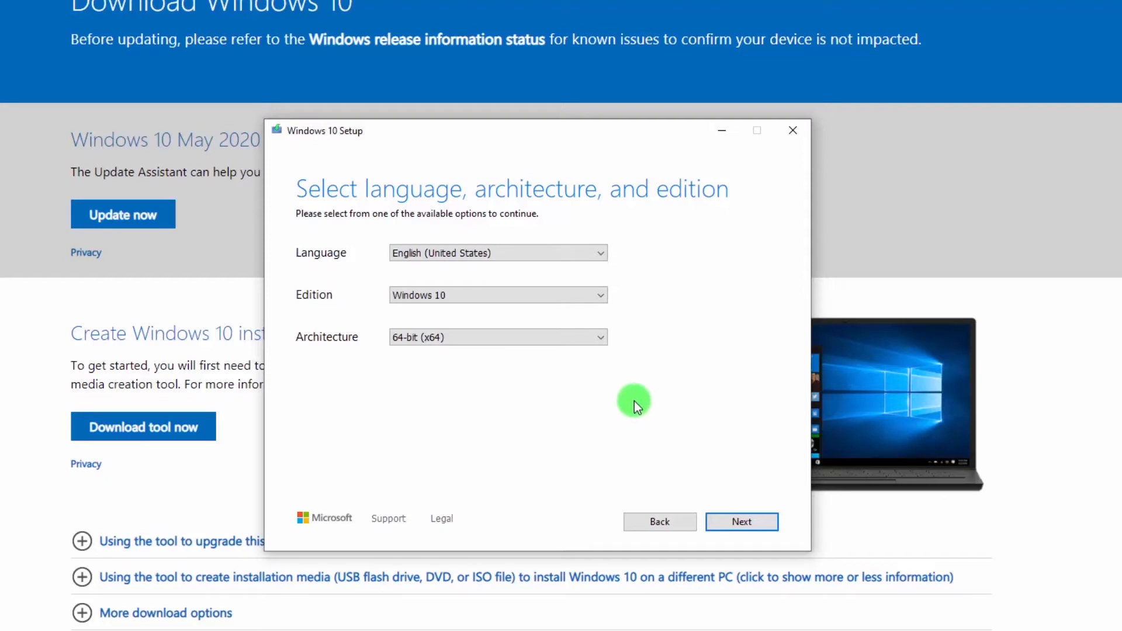
Choose the 64-bit (x64) architecture for the Windows 10 installation media and continue to the media choice
{"action": "left_click", "coordinate": [599, 340]}
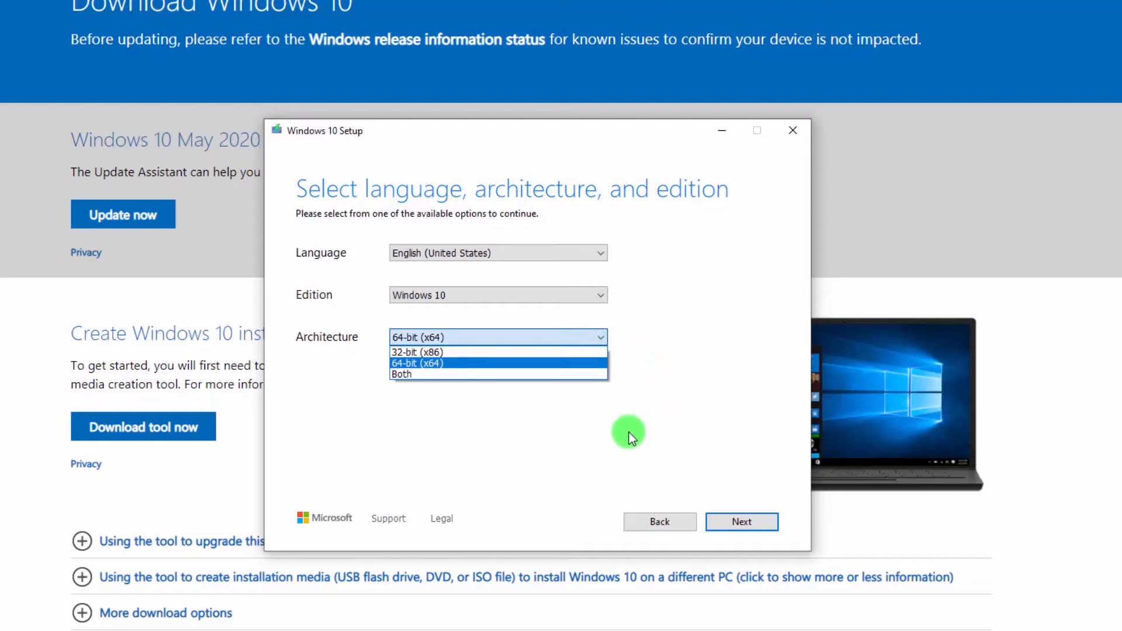
{"action": "left_click", "coordinate": [528, 363]}
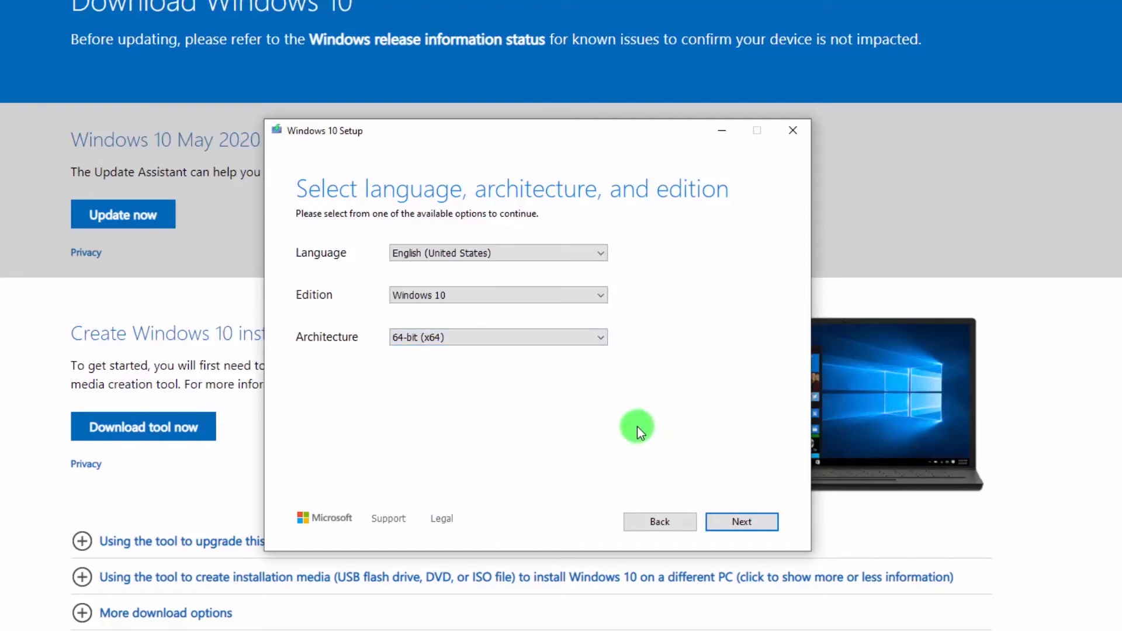
{"action": "left_click", "coordinate": [739, 521]}
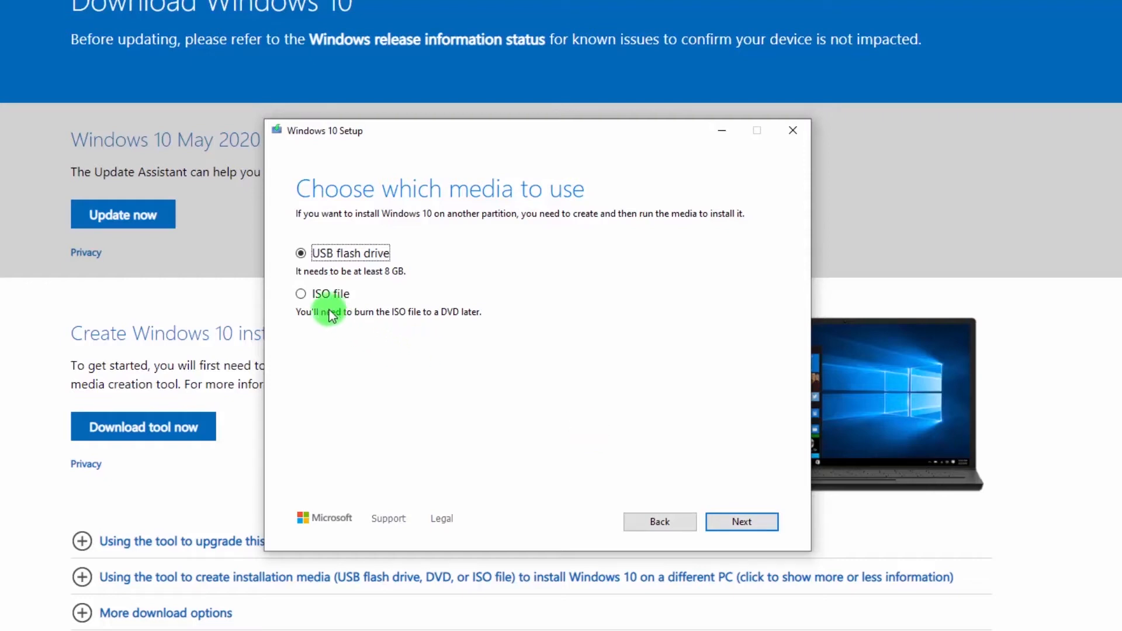
Choose an ISO file as the media and save it on the Desktop as Windows.iso
{"action": "left_click", "coordinate": [308, 296]}
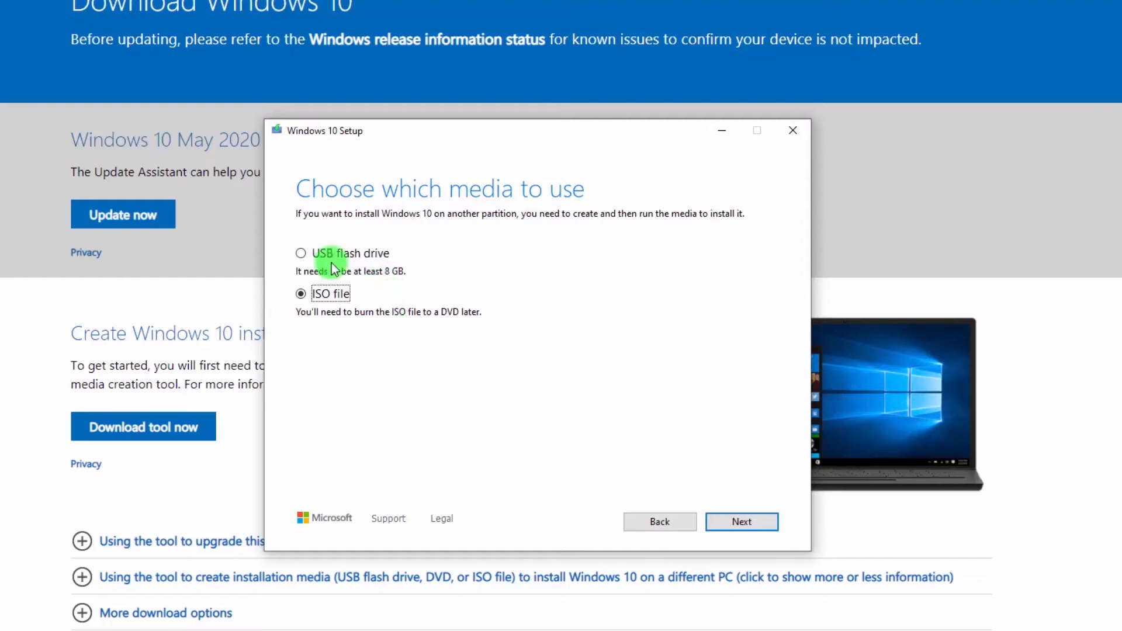
{"action": "left_click", "coordinate": [746, 522]}
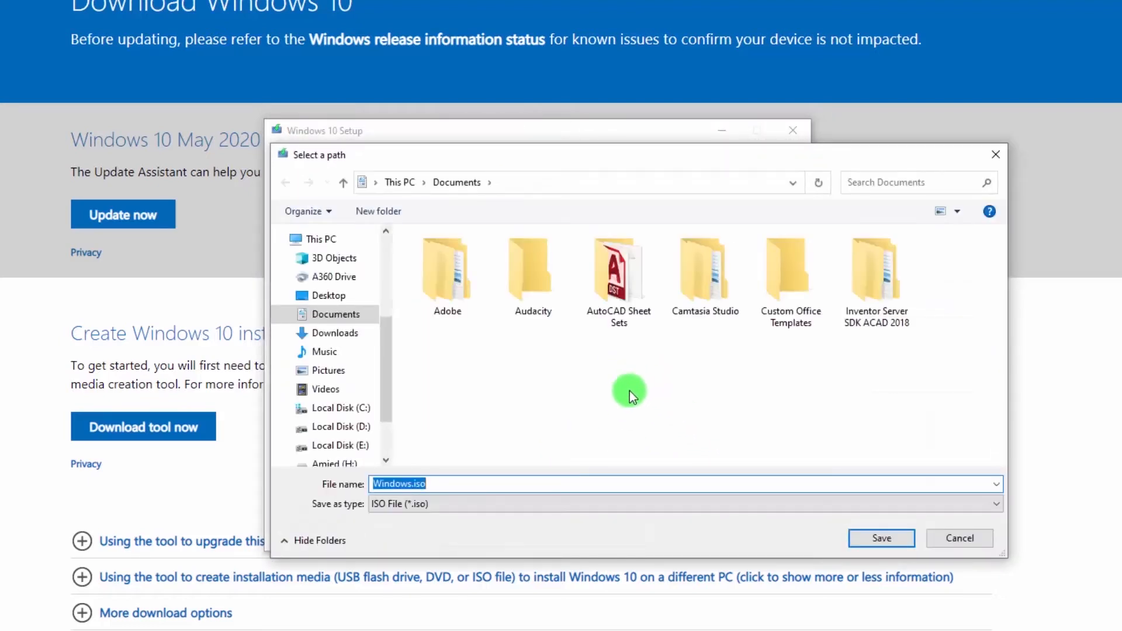
{"action": "left_click", "coordinate": [339, 295]}
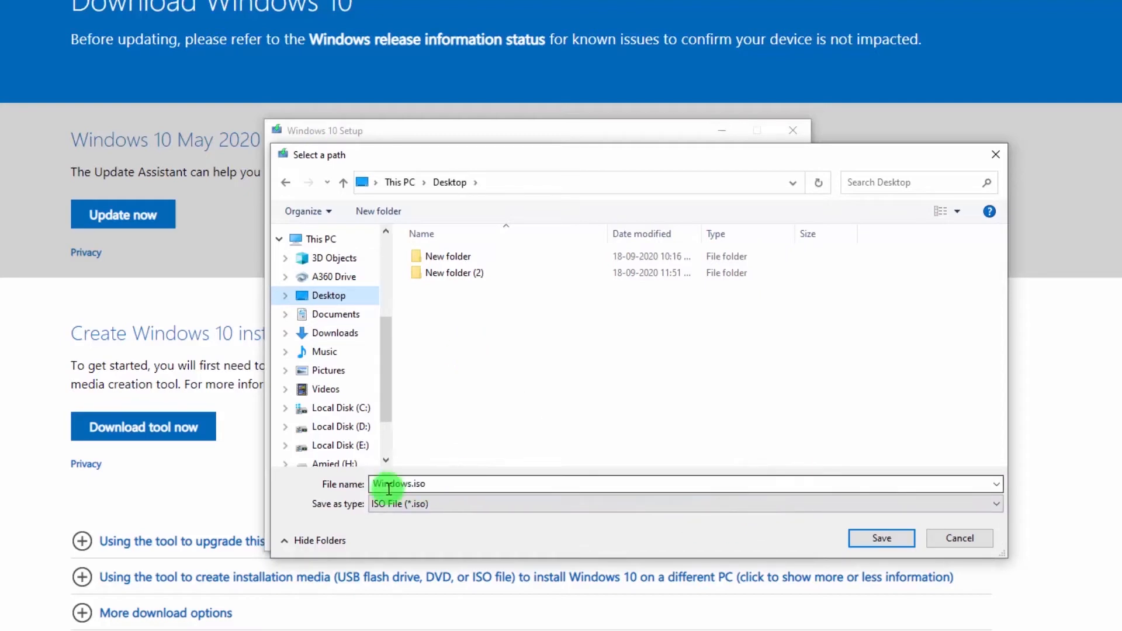
{"action": "double_click", "coordinate": [437, 486]}
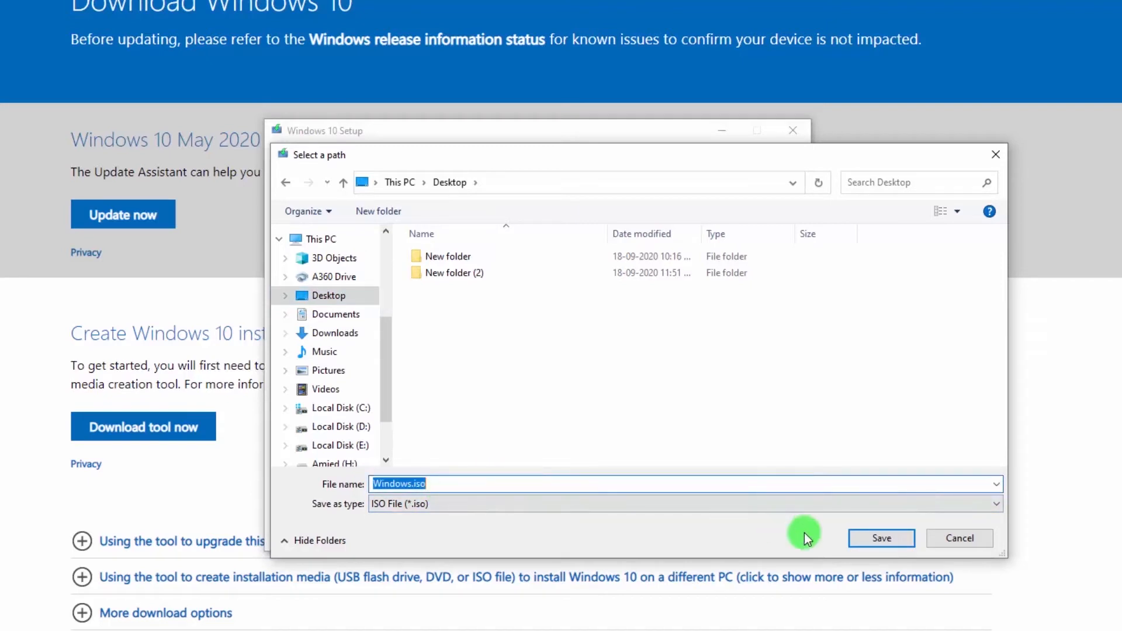
{"action": "left_click", "coordinate": [876, 538]}
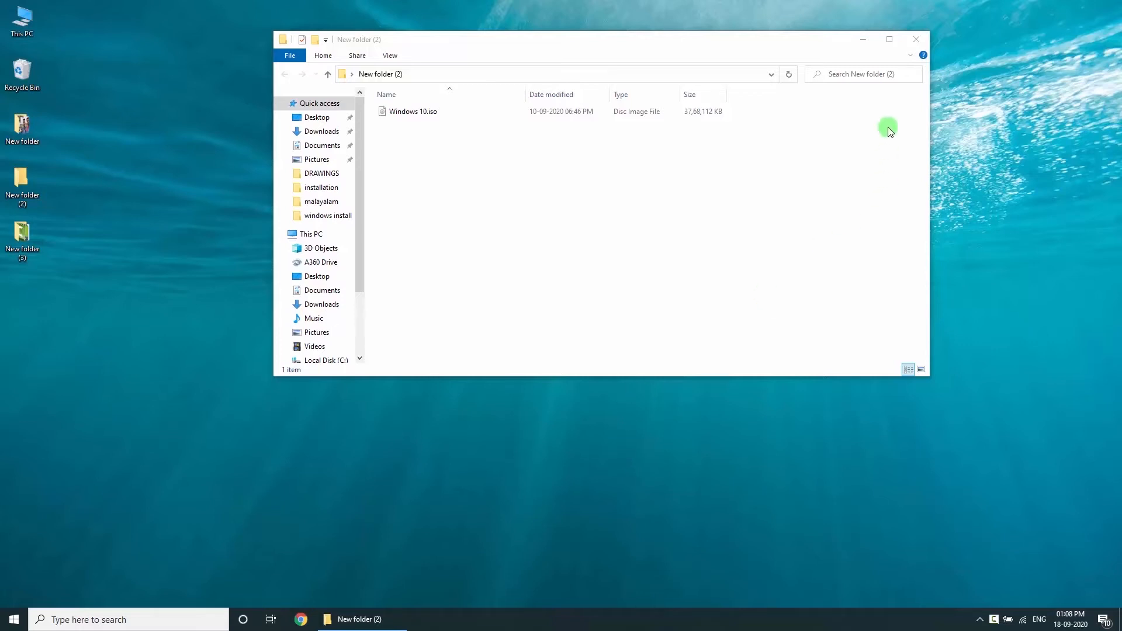
Close the New folder (2) window, switch to Chrome and open the official Rufus website from the search results
{"action": "left_click", "coordinate": [907, 42]}
{"action": "left_click", "coordinate": [299, 620]}
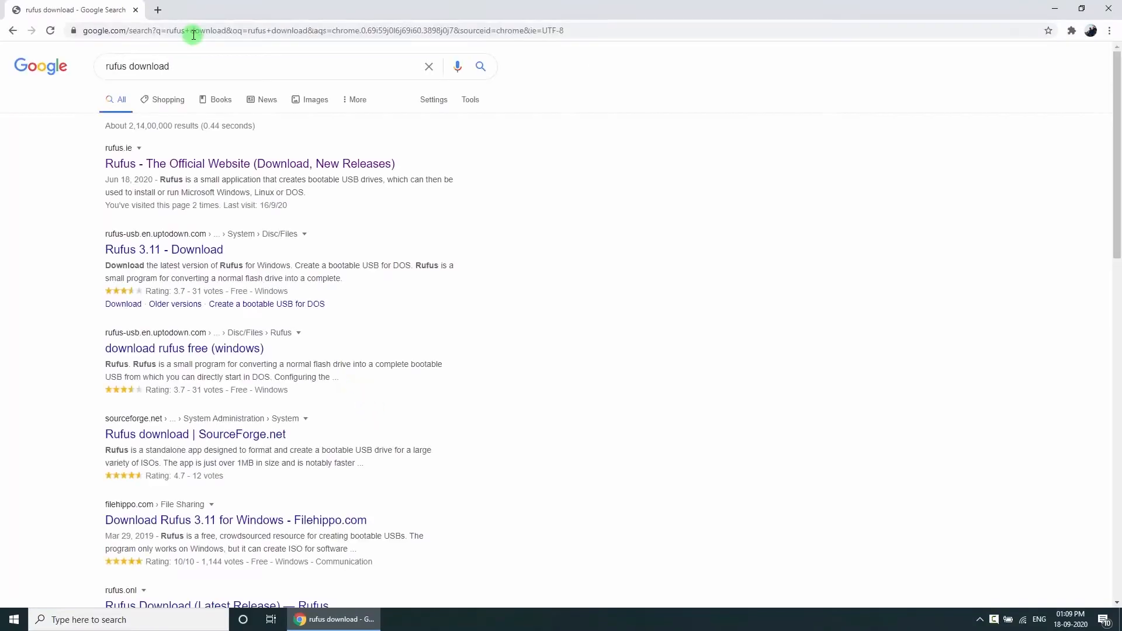
{"action": "left_click", "coordinate": [190, 164]}
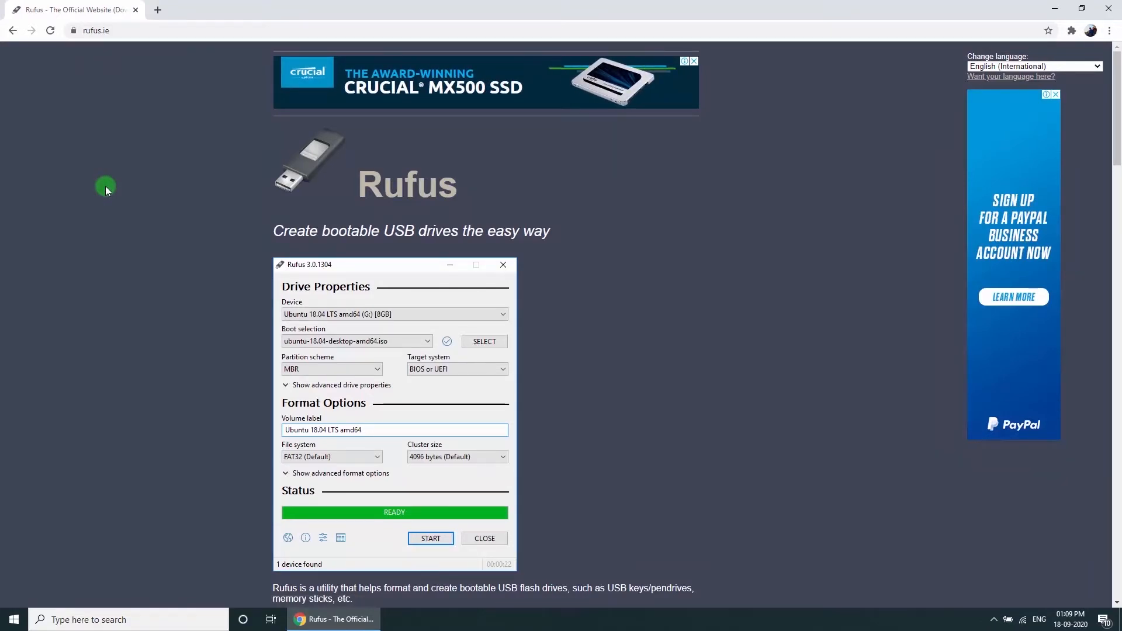
Download Rufus 3.11 from the website's Download section and run the downloaded file
{"action": "scroll", "coordinate": [105, 186], "scroll_direction": "down", "scroll_amount": 3}
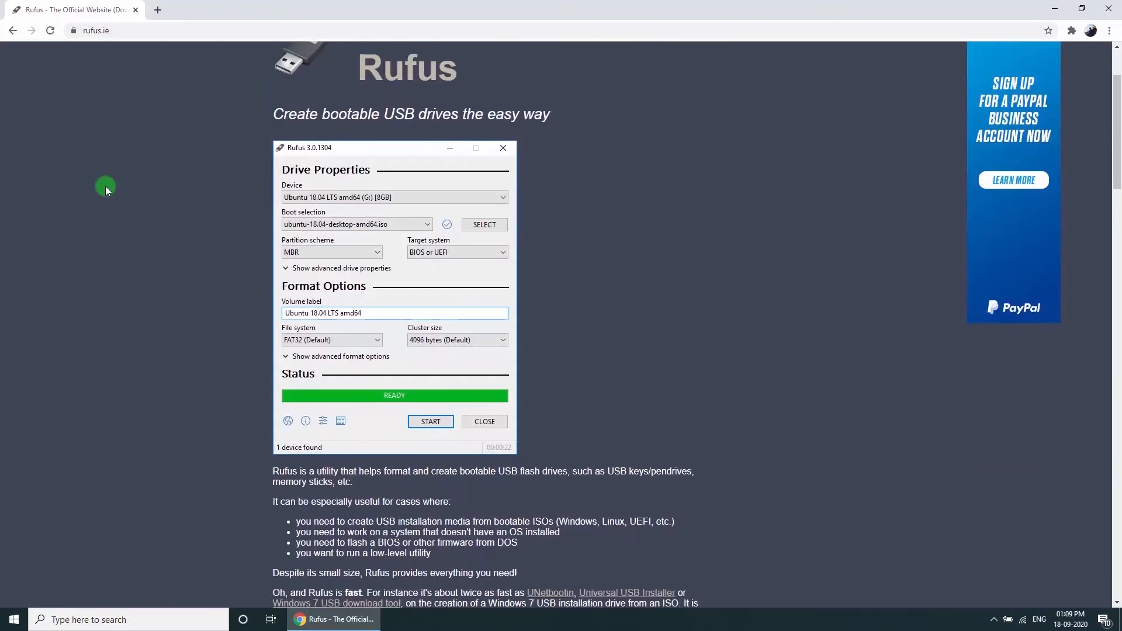
{"action": "scroll", "coordinate": [138, 228], "scroll_direction": "down", "scroll_amount": 2}
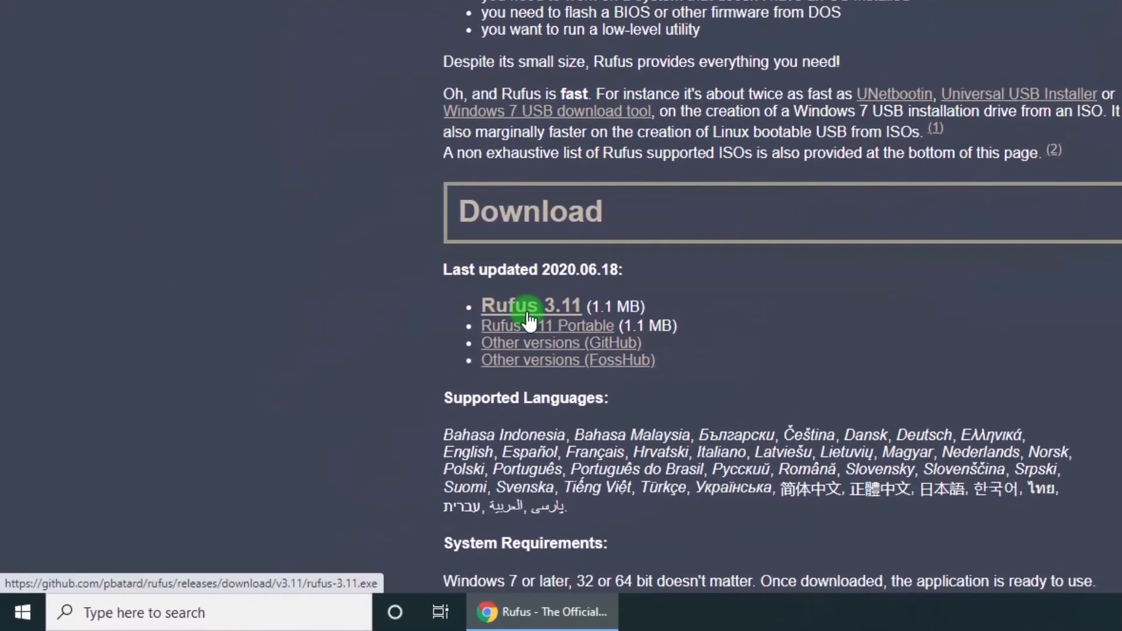
{"action": "left_click", "coordinate": [528, 313]}
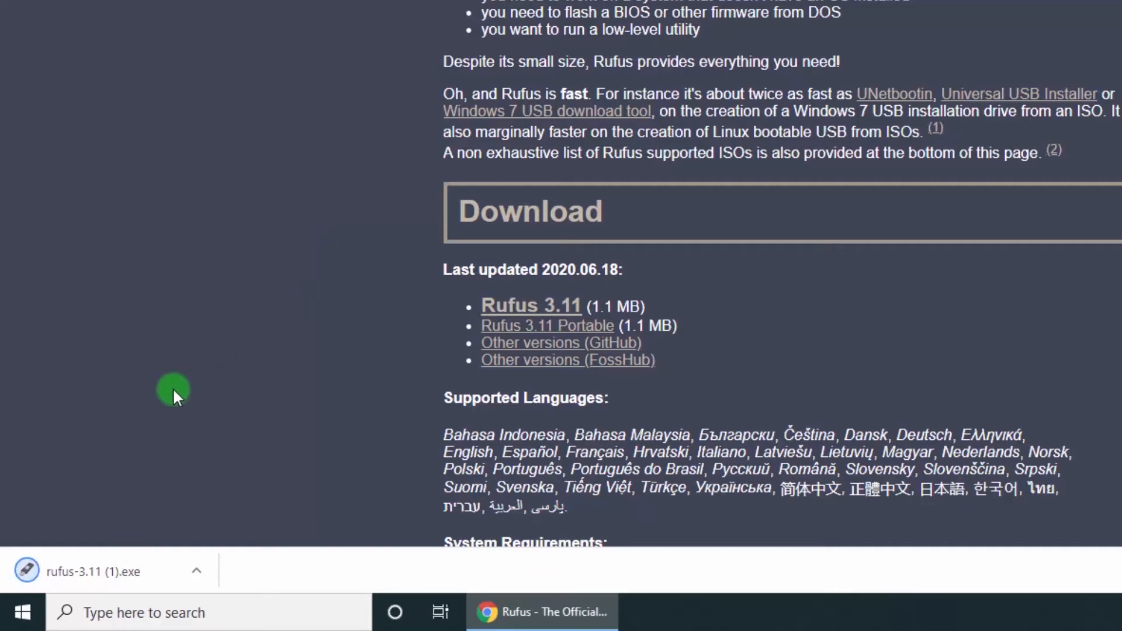
{"action": "left_click", "coordinate": [103, 570]}
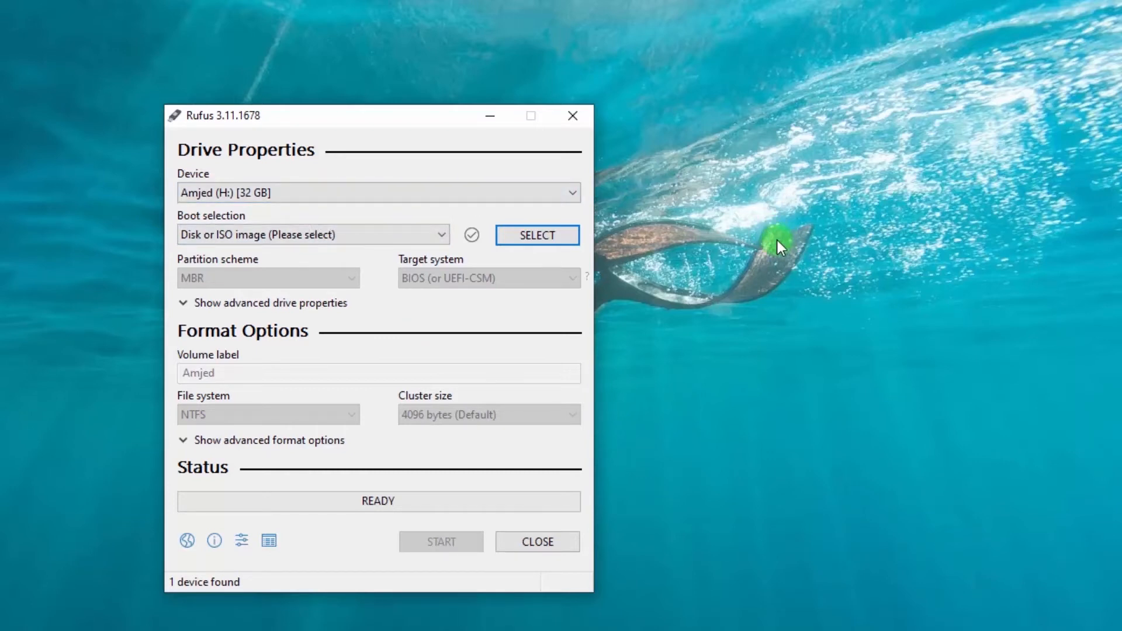
Keep the 32 GB H: drive as the device and choose "Disk or ISO image" as the boot selection
{"action": "left_click", "coordinate": [550, 189]}
{"action": "left_click", "coordinate": [549, 188]}
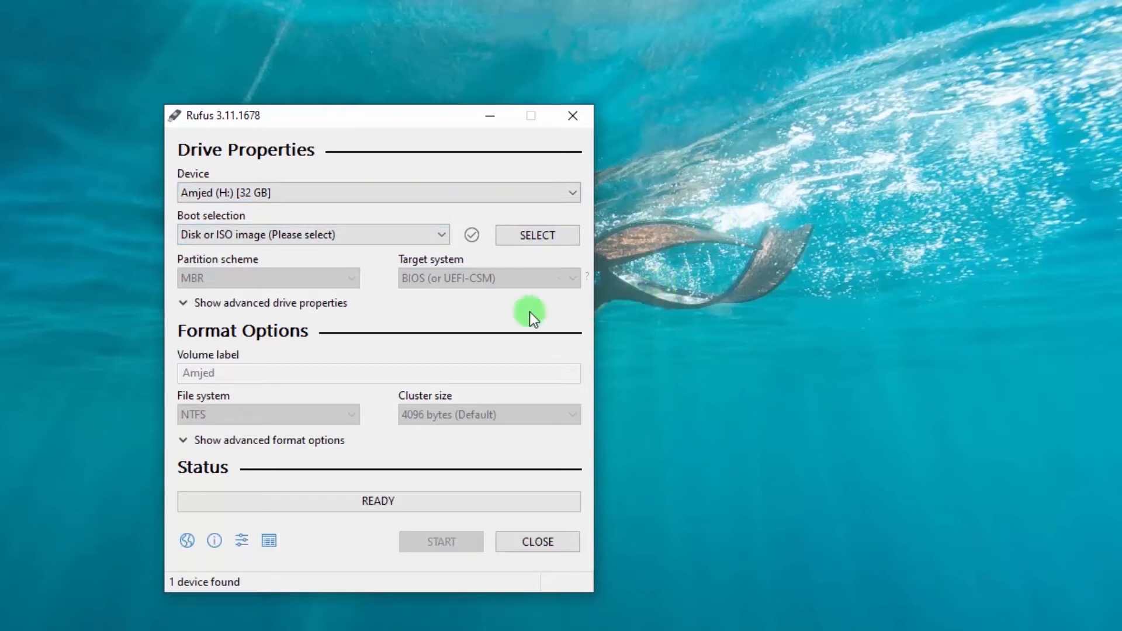
{"action": "left_click", "coordinate": [437, 237]}
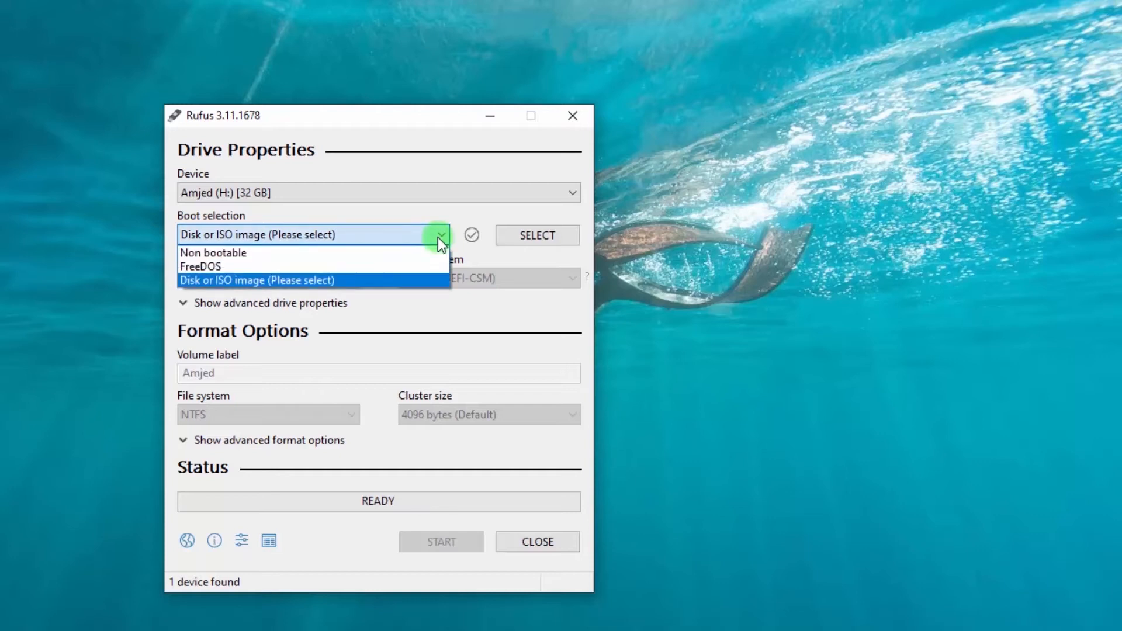
{"action": "left_click", "coordinate": [331, 282]}
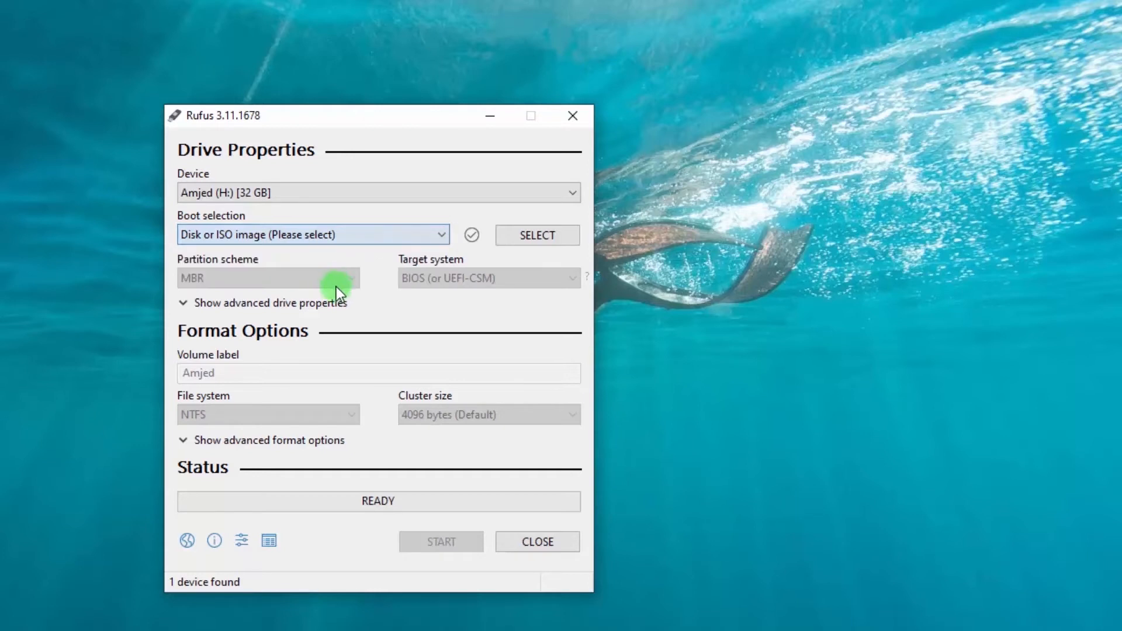
Load Windows 10.iso from New folder (2) on the Desktop as the boot image
{"action": "left_click", "coordinate": [551, 241]}
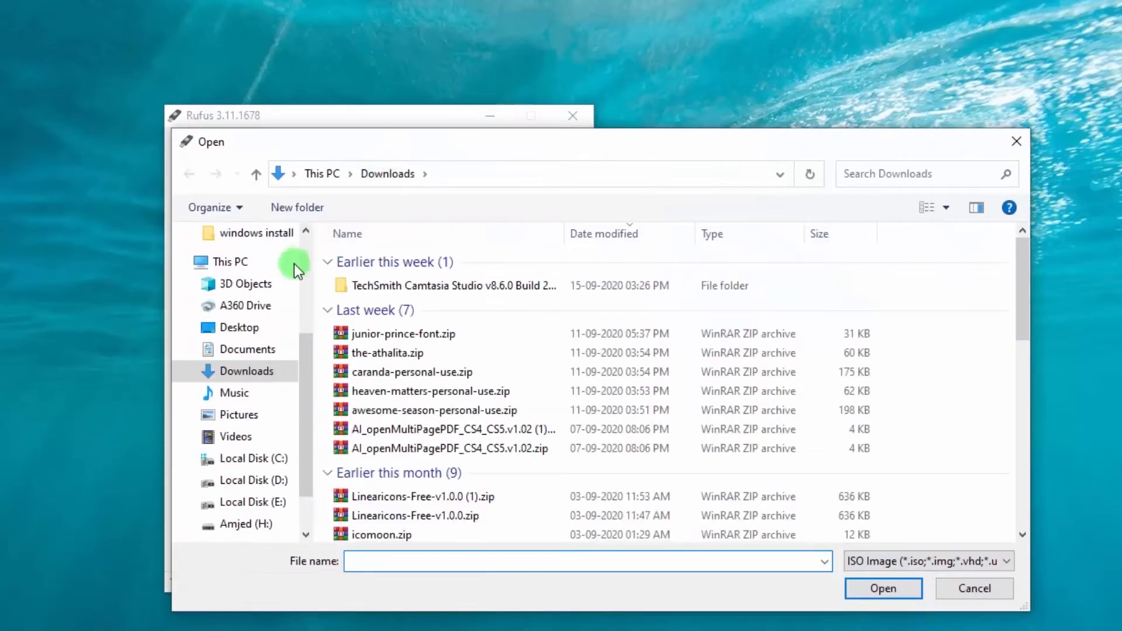
{"action": "left_click", "coordinate": [240, 327]}
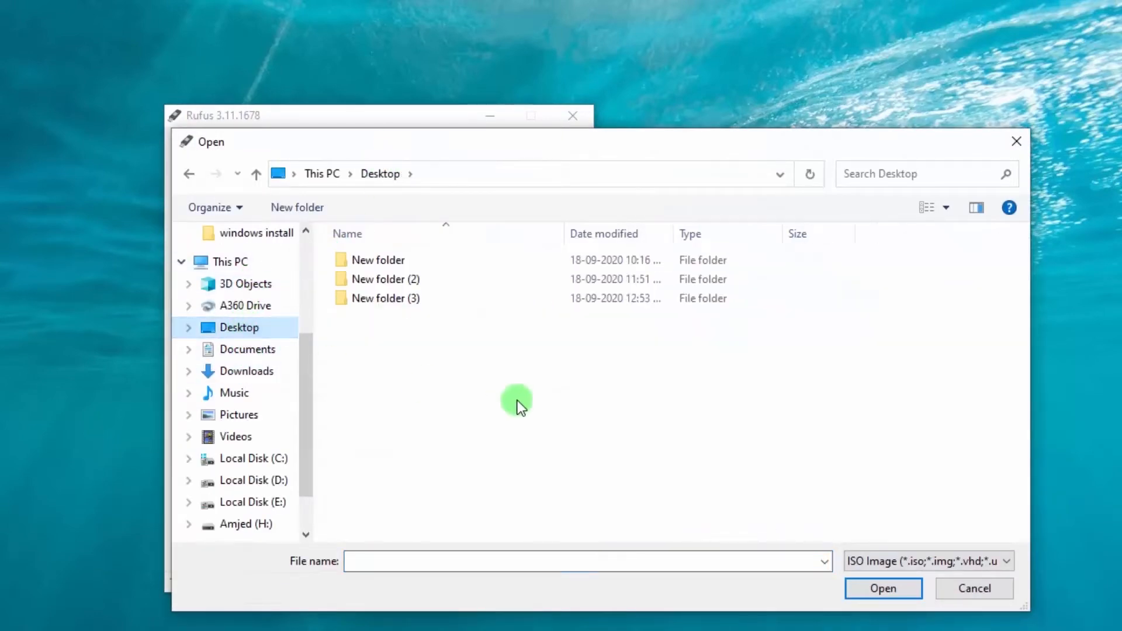
{"action": "double_click", "coordinate": [404, 279]}
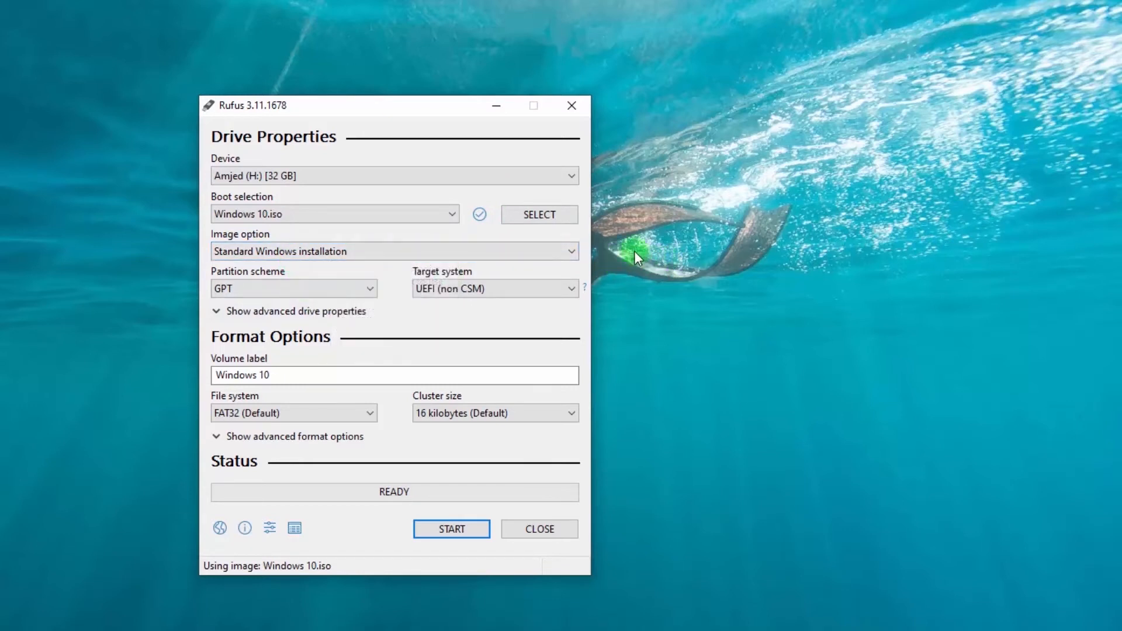
Set the image option to Standard Windows installation and the partition scheme to GPT
{"action": "left_click", "coordinate": [572, 252]}
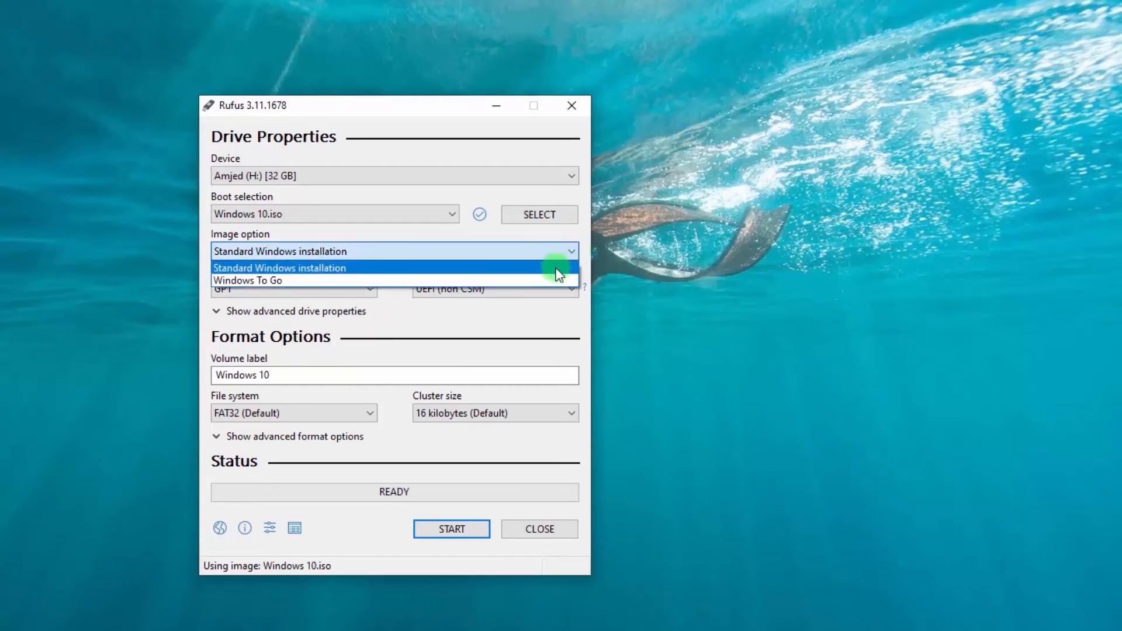
{"action": "left_click", "coordinate": [556, 269]}
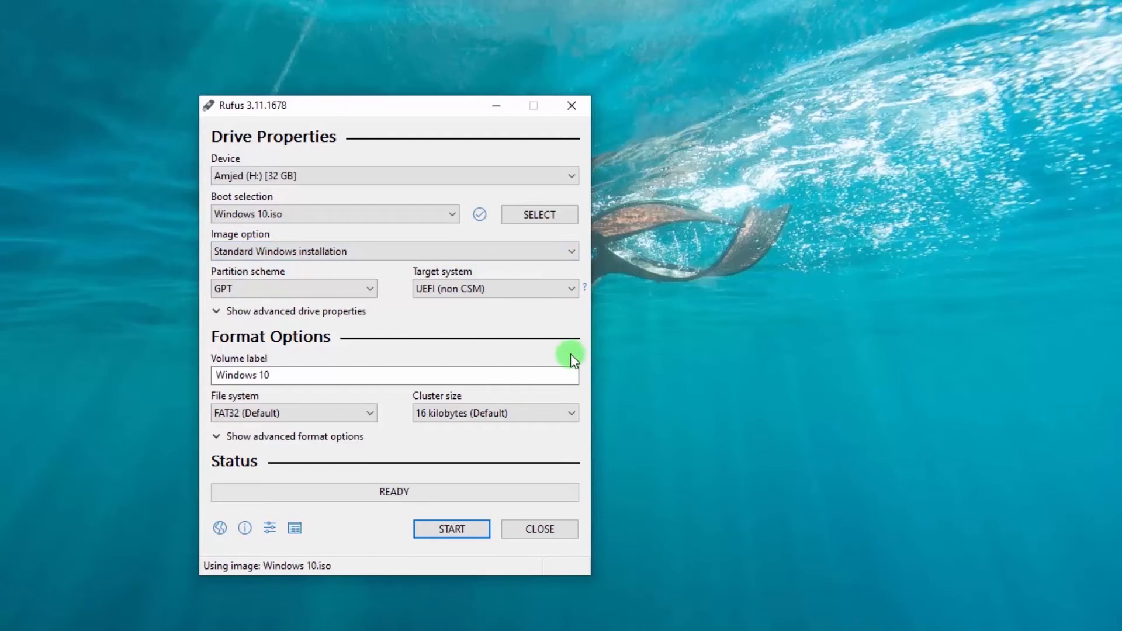
{"action": "left_click", "coordinate": [367, 290]}
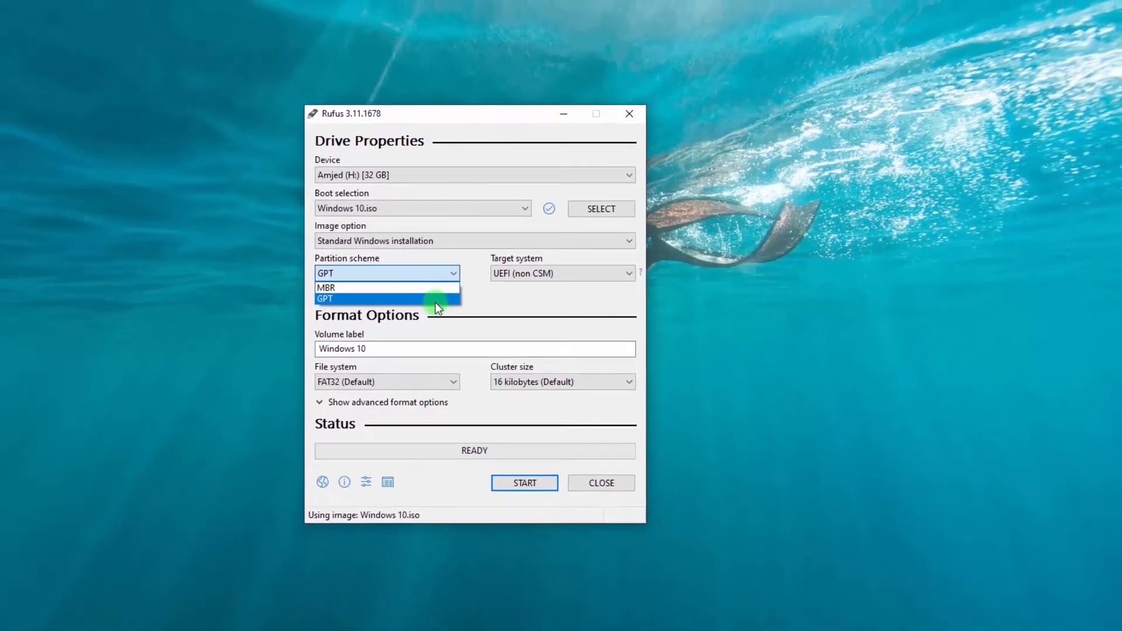
{"action": "left_click", "coordinate": [349, 320]}
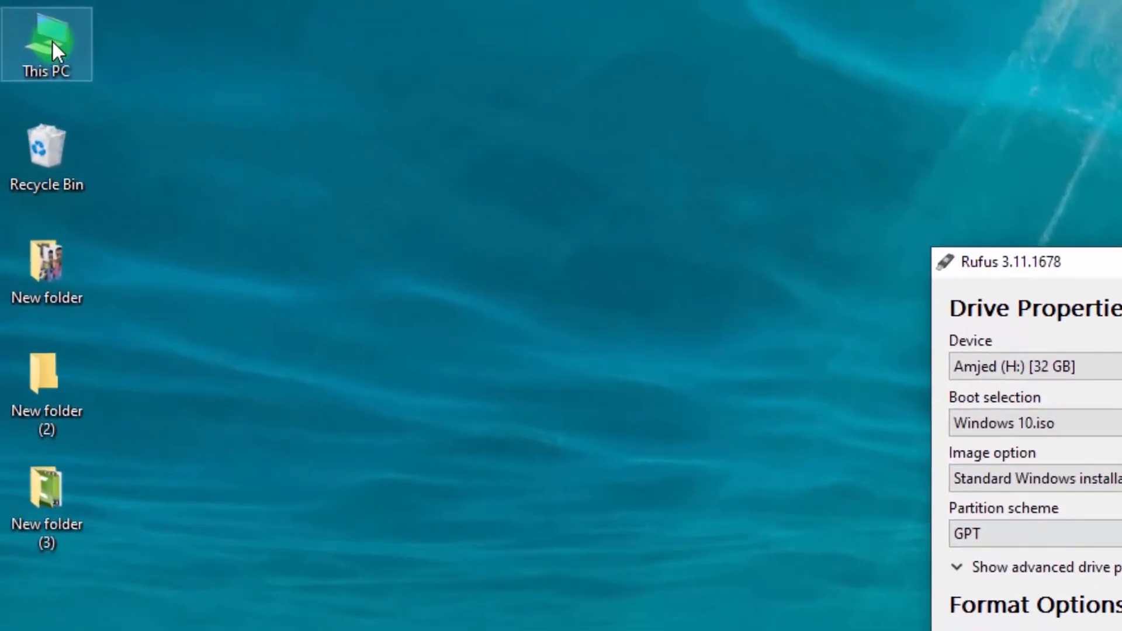
Open Disk Management in Computer Management for this PC and enlarge the window to show the full volume details
{"action": "left_click", "coordinate": [46, 37]}
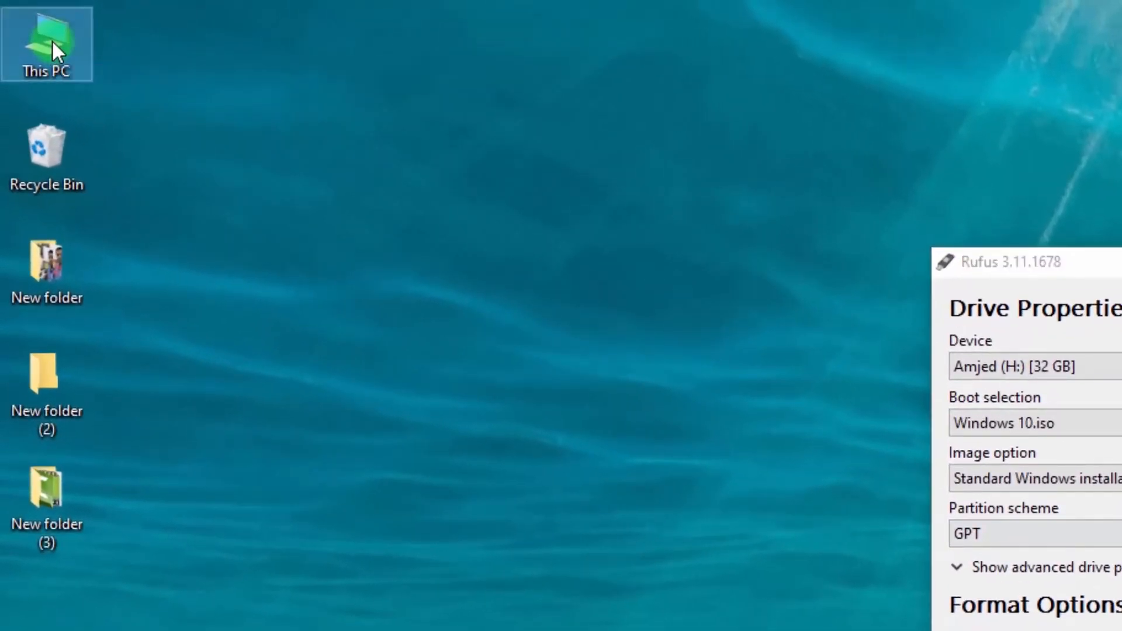
{"action": "right_click", "coordinate": [51, 40]}
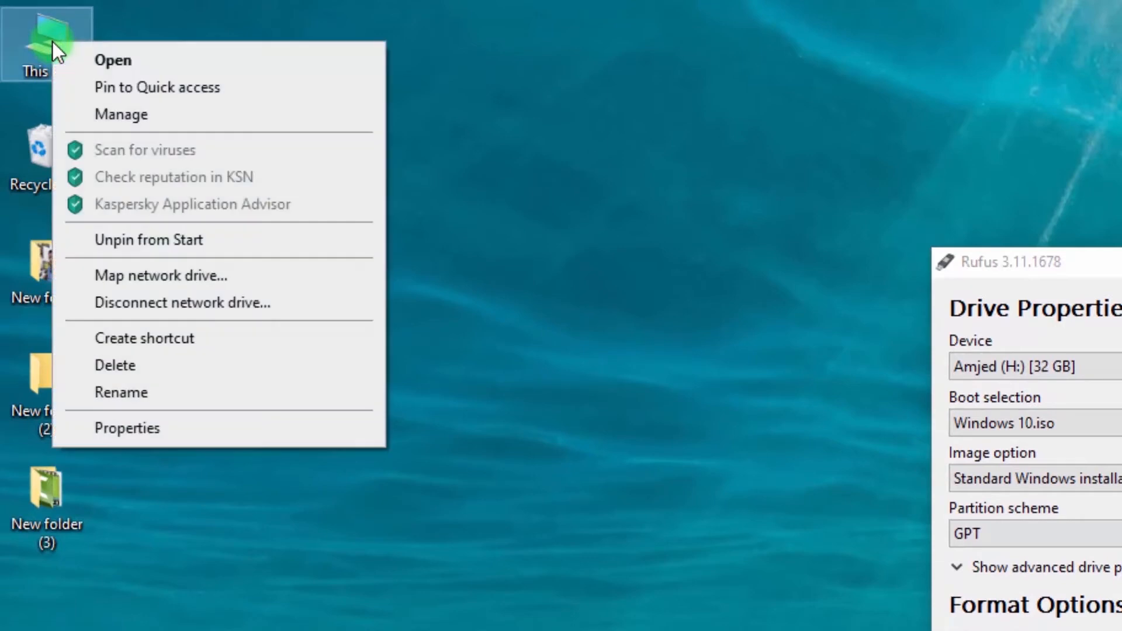
{"action": "left_click", "coordinate": [93, 118]}
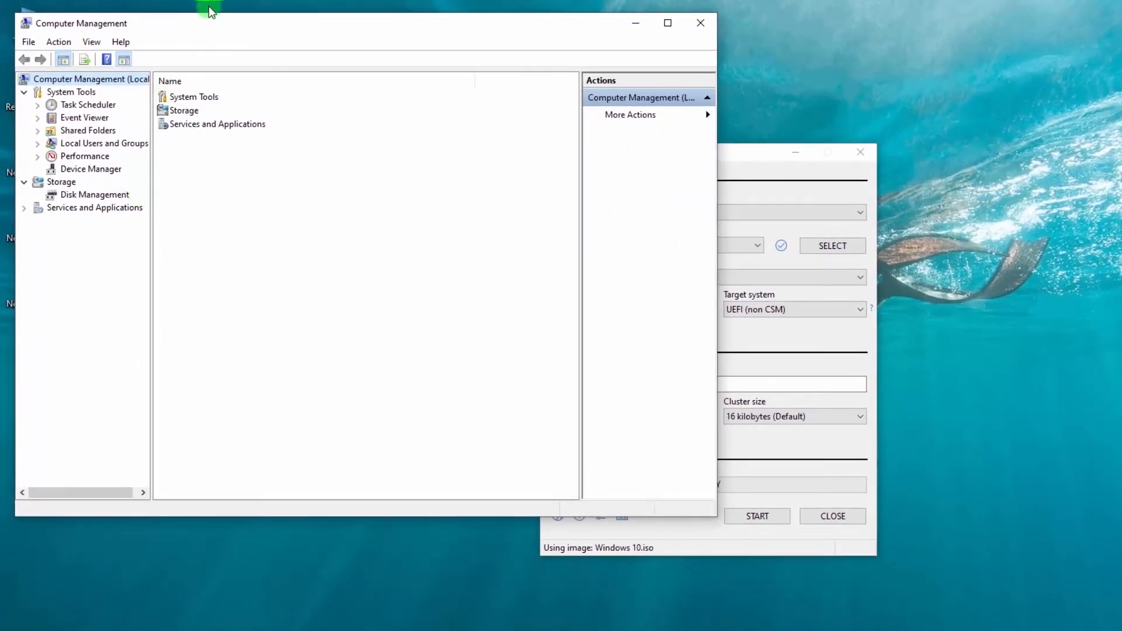
{"action": "left_click", "coordinate": [96, 199]}
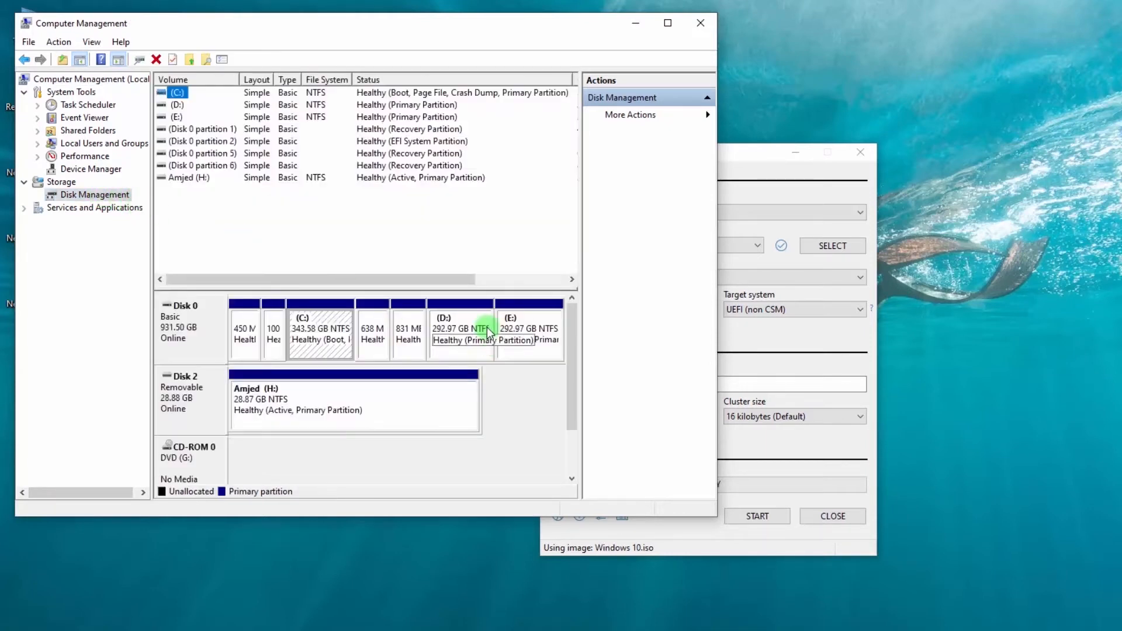
{"action": "left_click_drag", "start_coordinate": [715, 515], "coordinate": [1043, 602]}
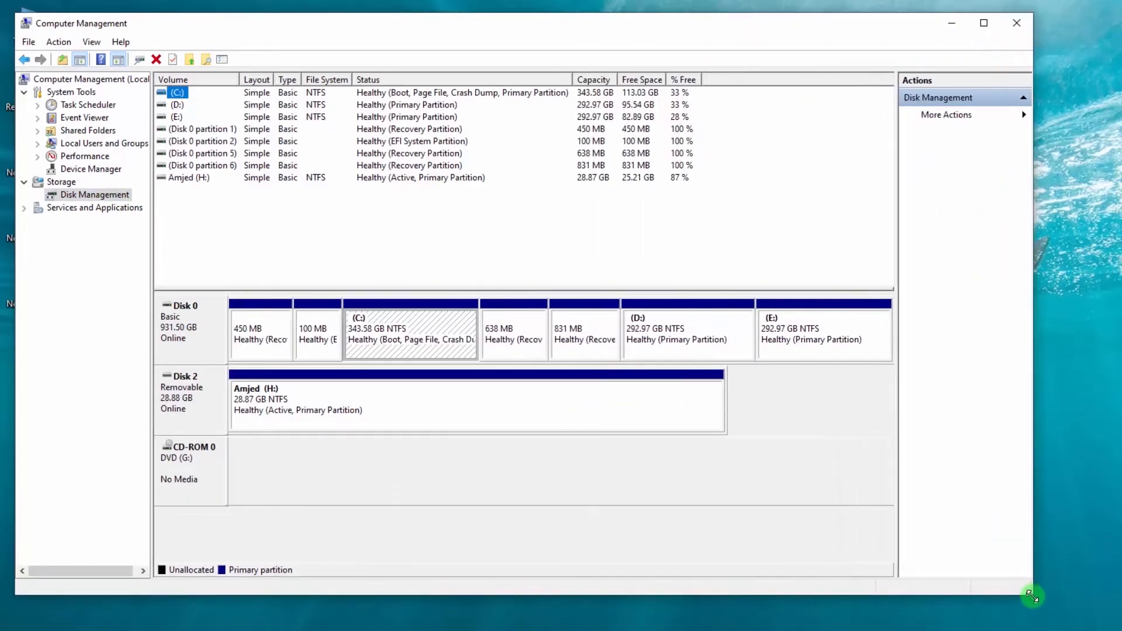
Check the partition style of Disk 0 in the volume information of its properties
{"action": "right_click", "coordinate": [194, 319]}
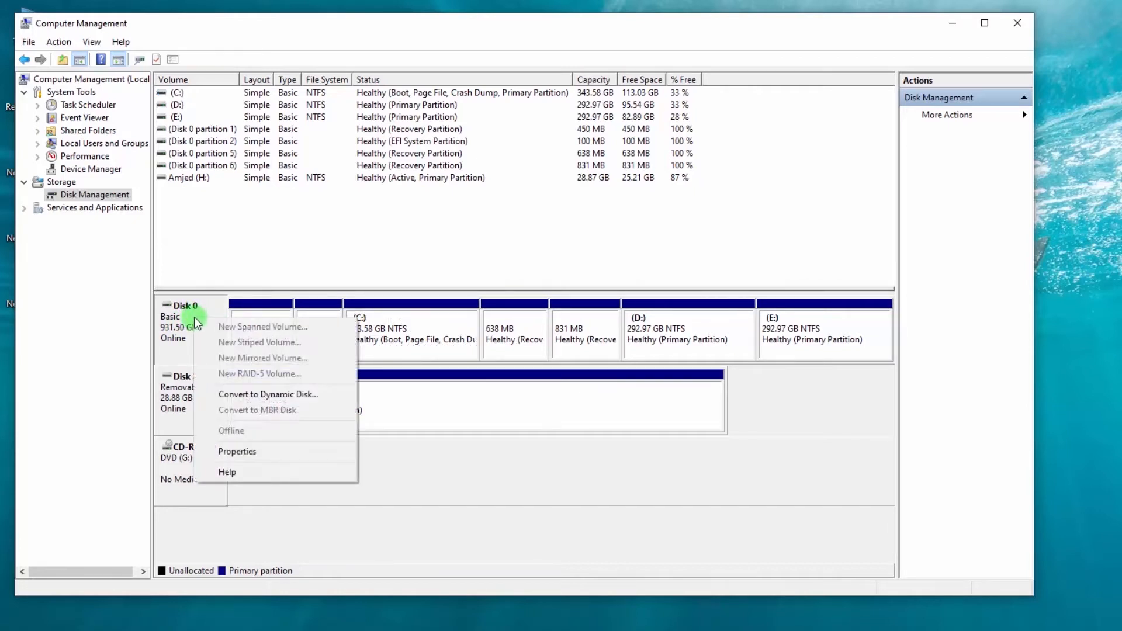
{"action": "left_click", "coordinate": [226, 451]}
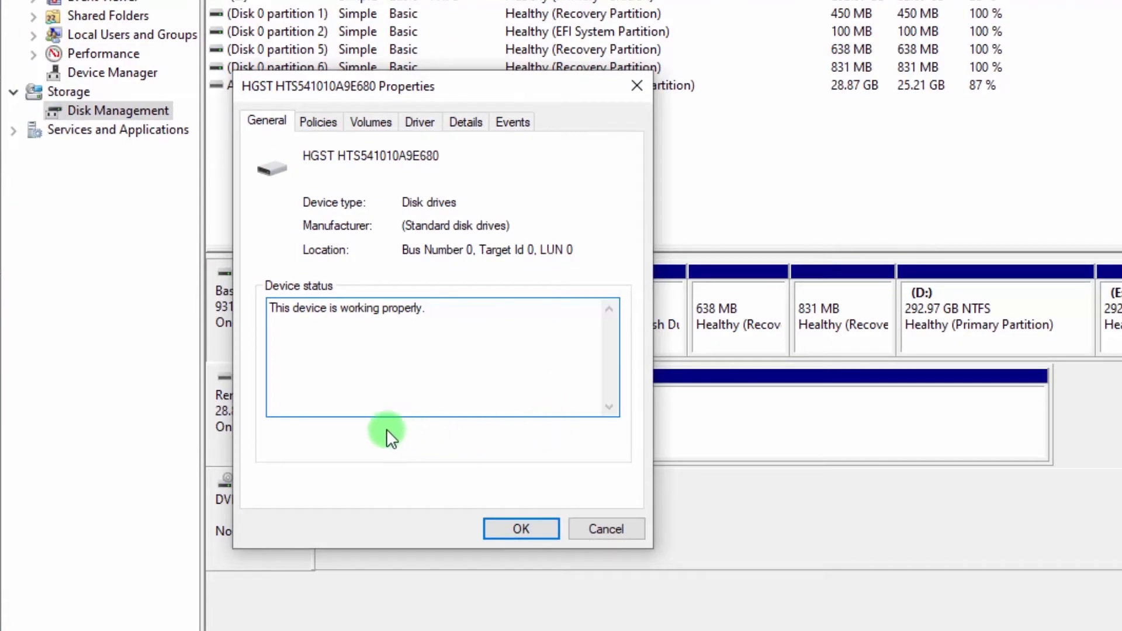
{"action": "left_click", "coordinate": [378, 129]}
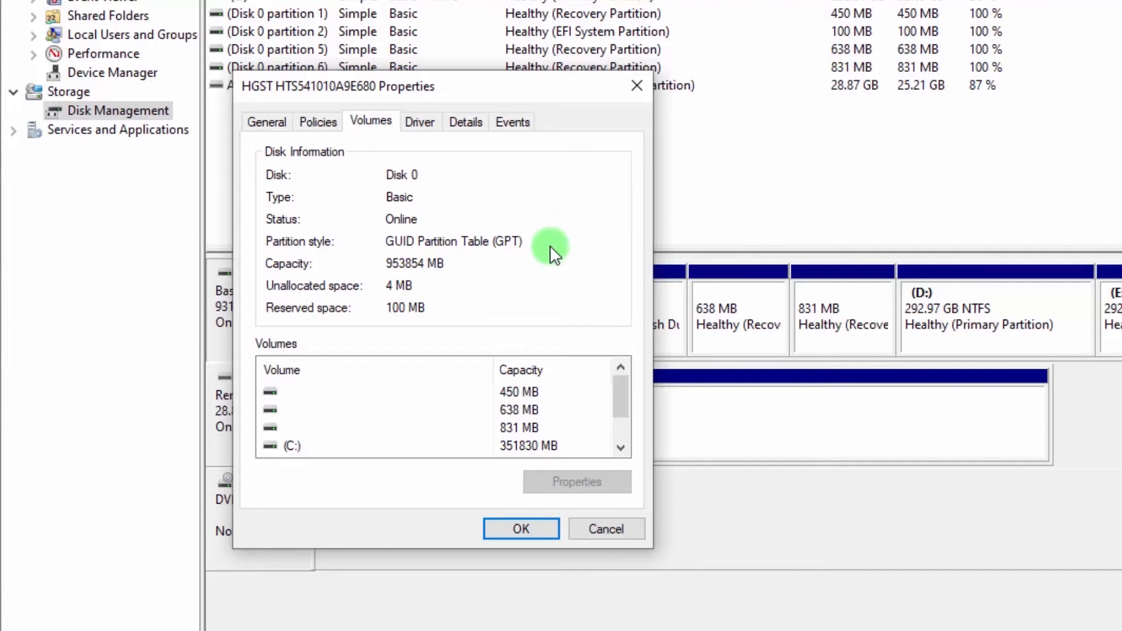
{"action": "left_click", "coordinate": [507, 531]}
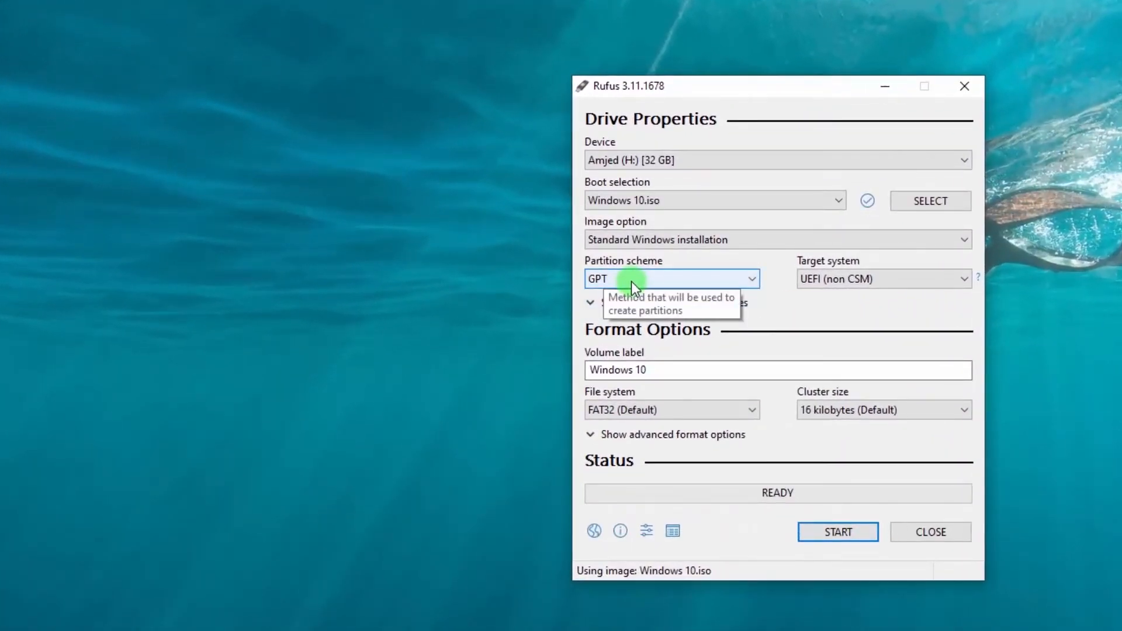
Review the partition scheme, target system and file system choices in Rufus, keeping GPT, UEFI (non CSM) and FAT32 (Default)
{"action": "left_click", "coordinate": [631, 282]}
{"action": "left_click", "coordinate": [631, 282]}
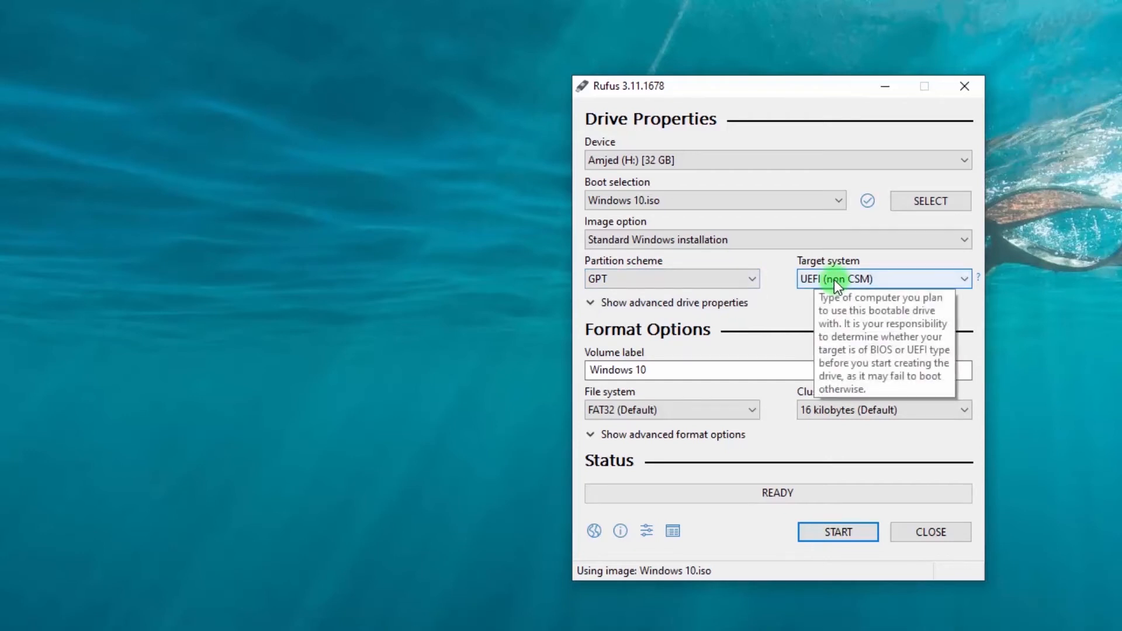
{"action": "left_click", "coordinate": [964, 285]}
{"action": "left_click", "coordinate": [964, 285]}
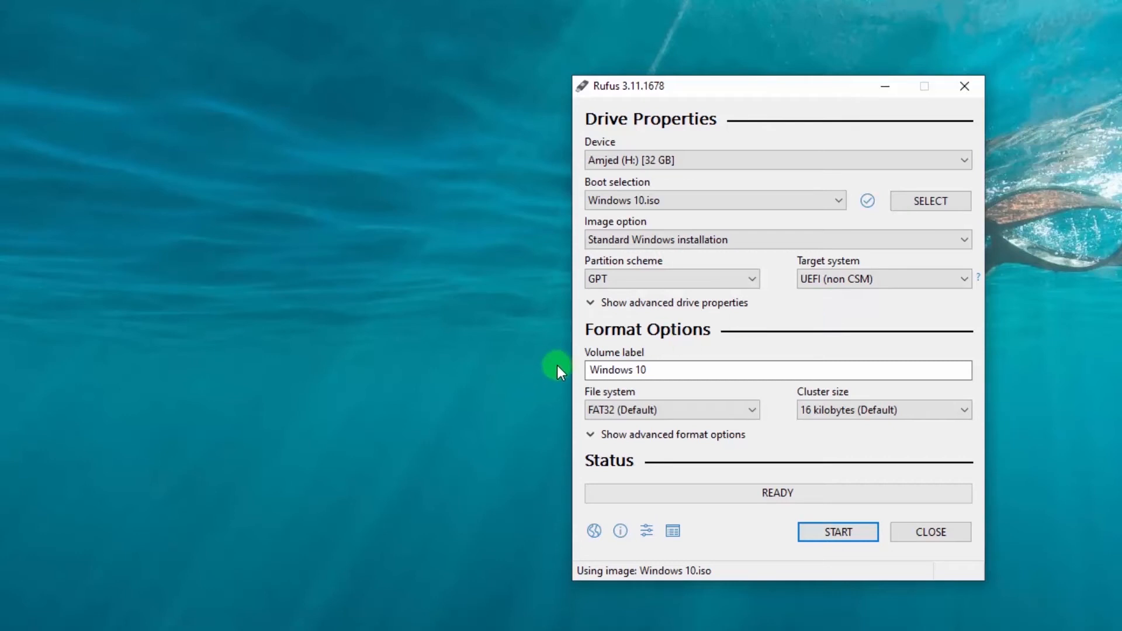
{"action": "left_click", "coordinate": [751, 412]}
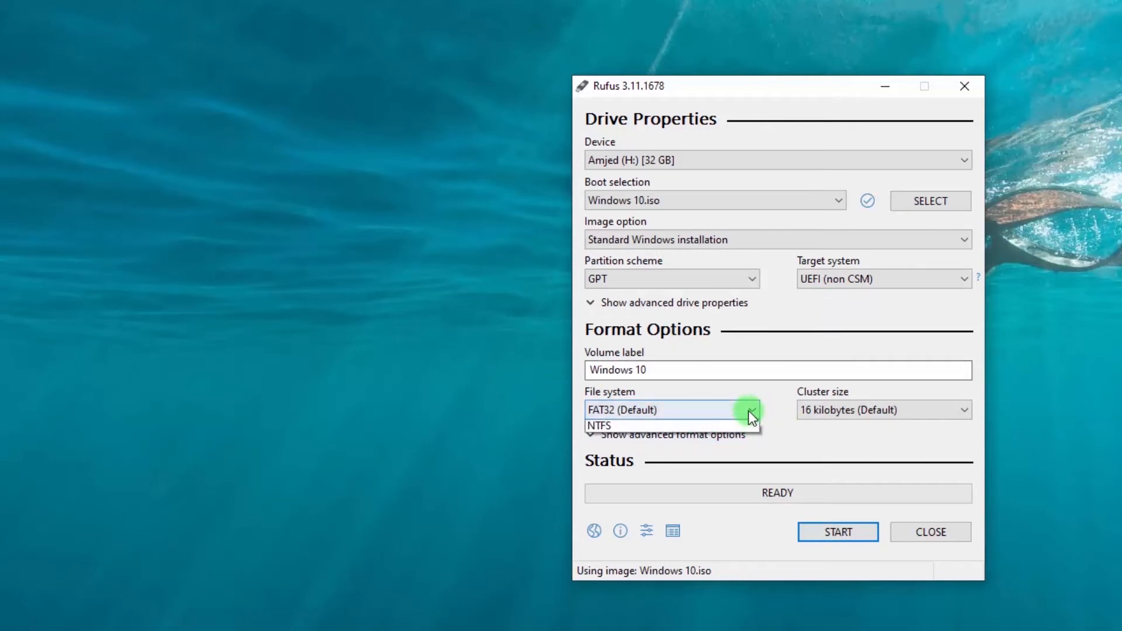
{"action": "left_click", "coordinate": [751, 414]}
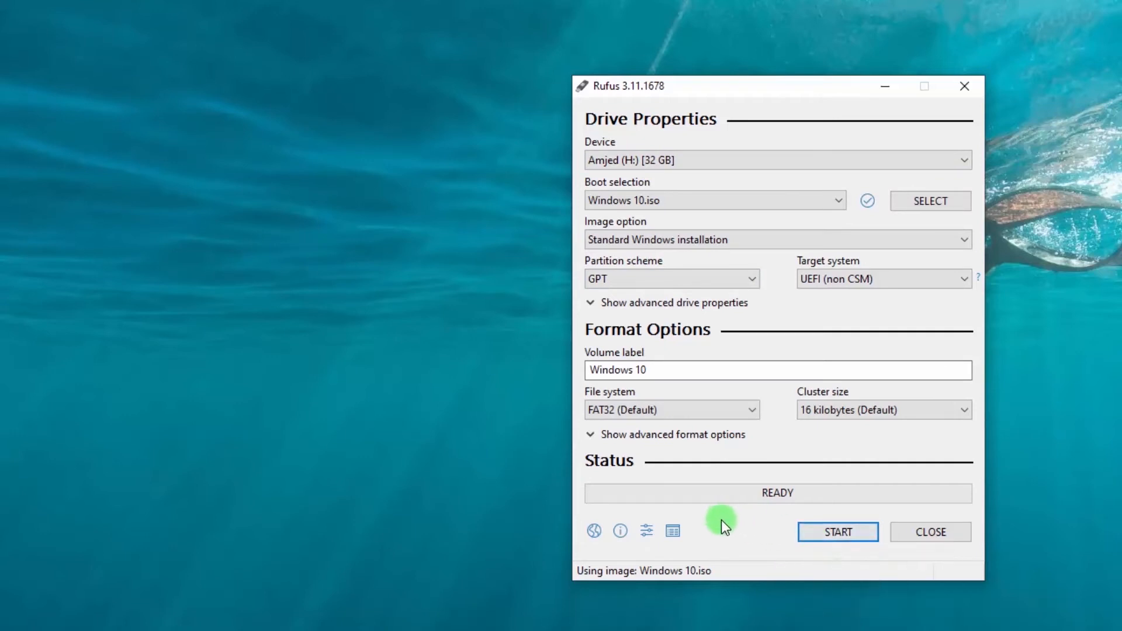
Write the Windows 10 image to the USB drive, agreeing to erase all its data, and close Rufus when it is ready
{"action": "left_click", "coordinate": [817, 531]}
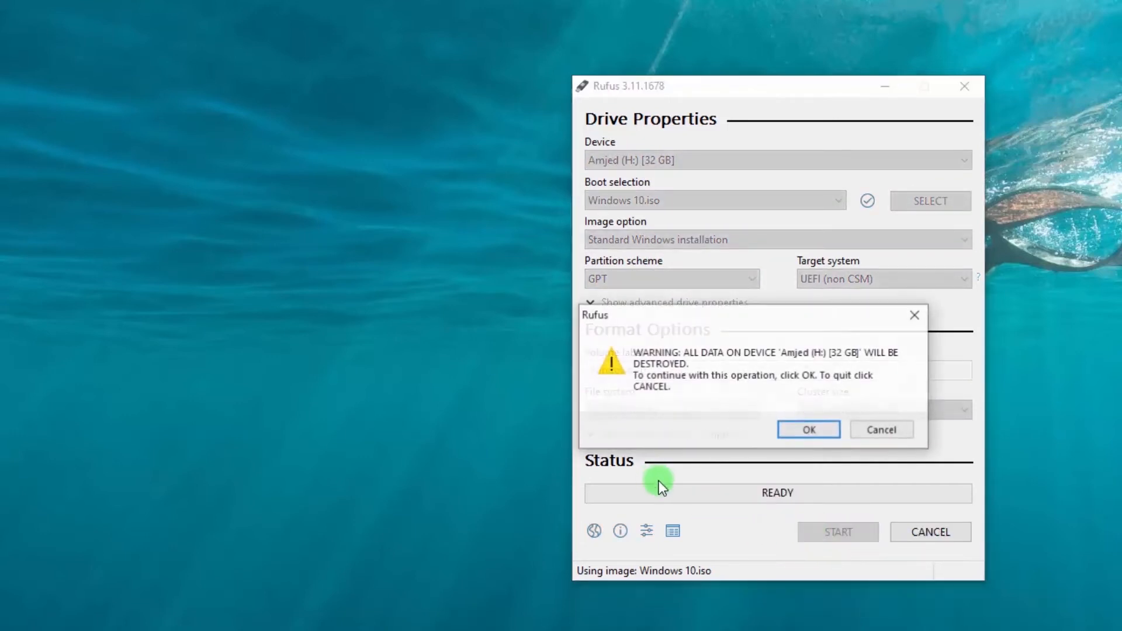
{"action": "left_click", "coordinate": [803, 431]}
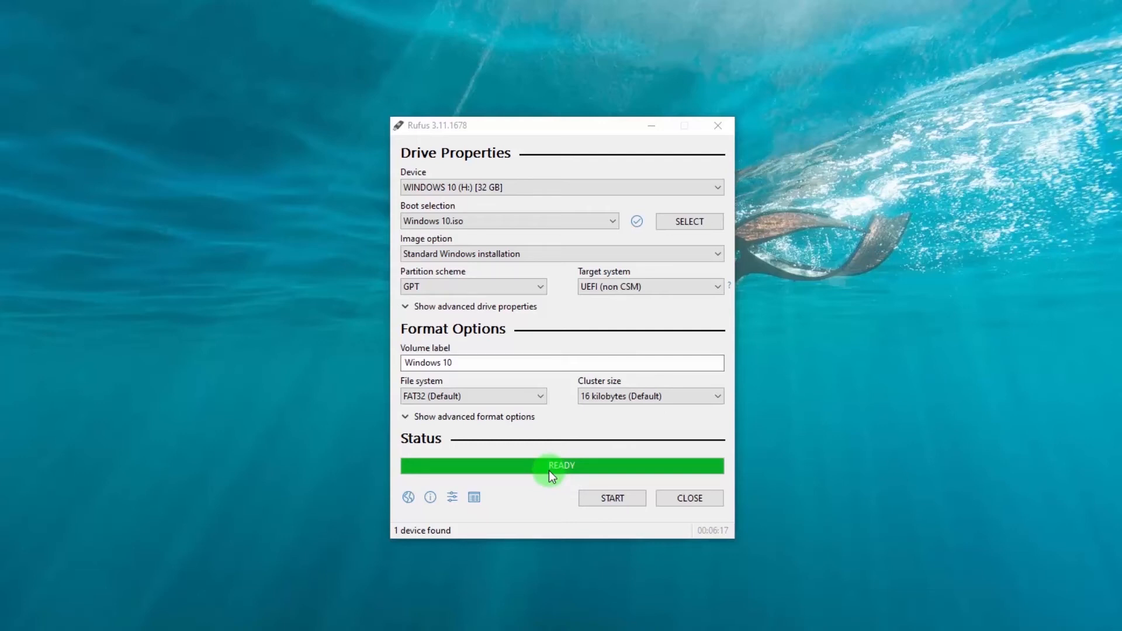
{"action": "left_click", "coordinate": [687, 500]}
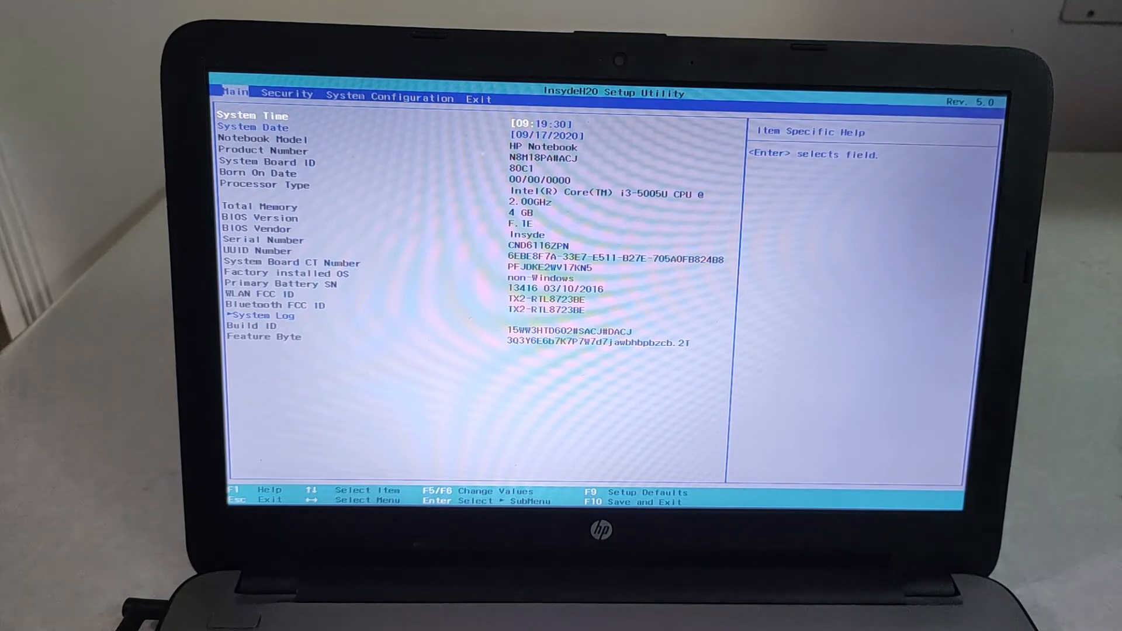
In the laptop's InsydeH20 Setup Utility, open the Boot Options of the system configuration
{"action": "key", "text": "Right"}
{"action": "key", "text": "Right"}
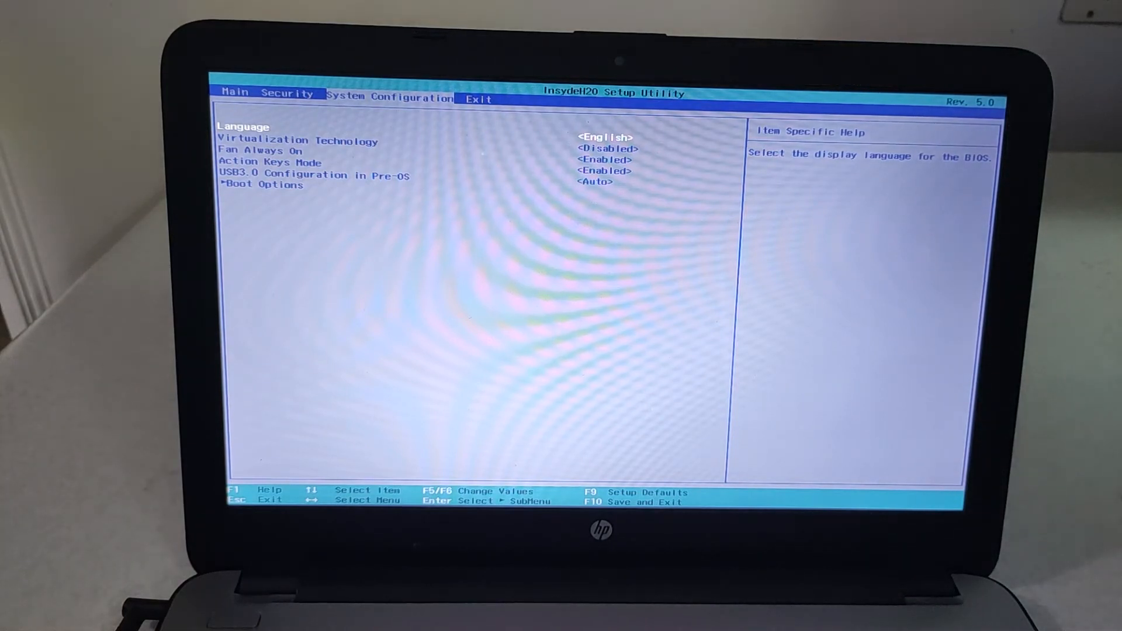
{"action": "key", "text": "Down"}
{"action": "key", "text": "Down"}
{"action": "key", "text": "Down"}
{"action": "key", "text": "Down"}
{"action": "key", "text": "Down"}
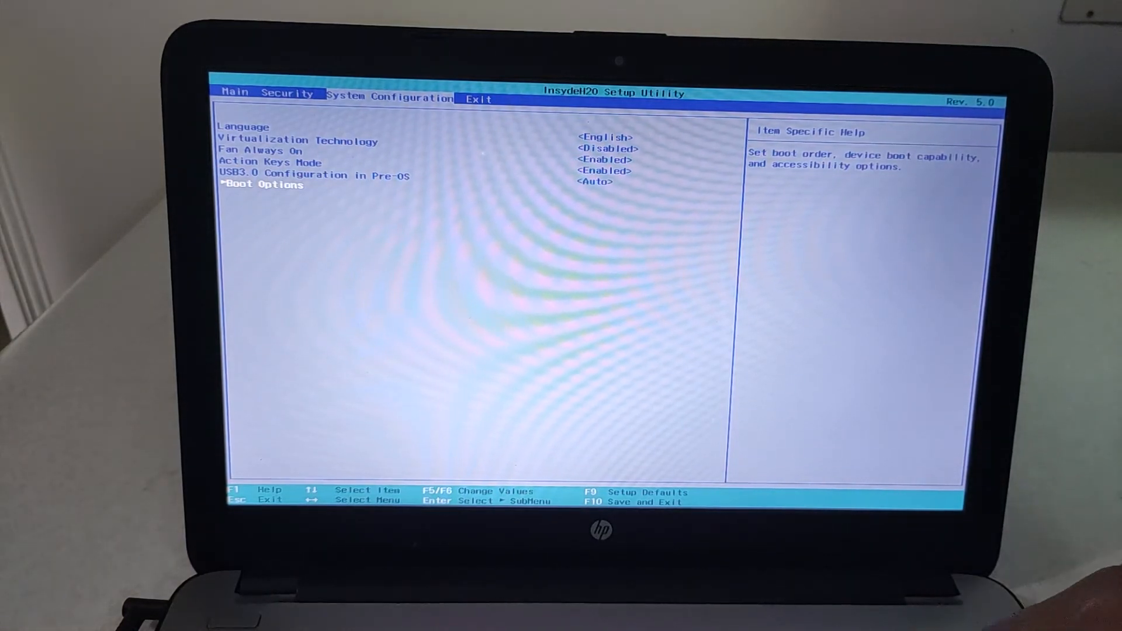
{"action": "key", "text": "Return"}
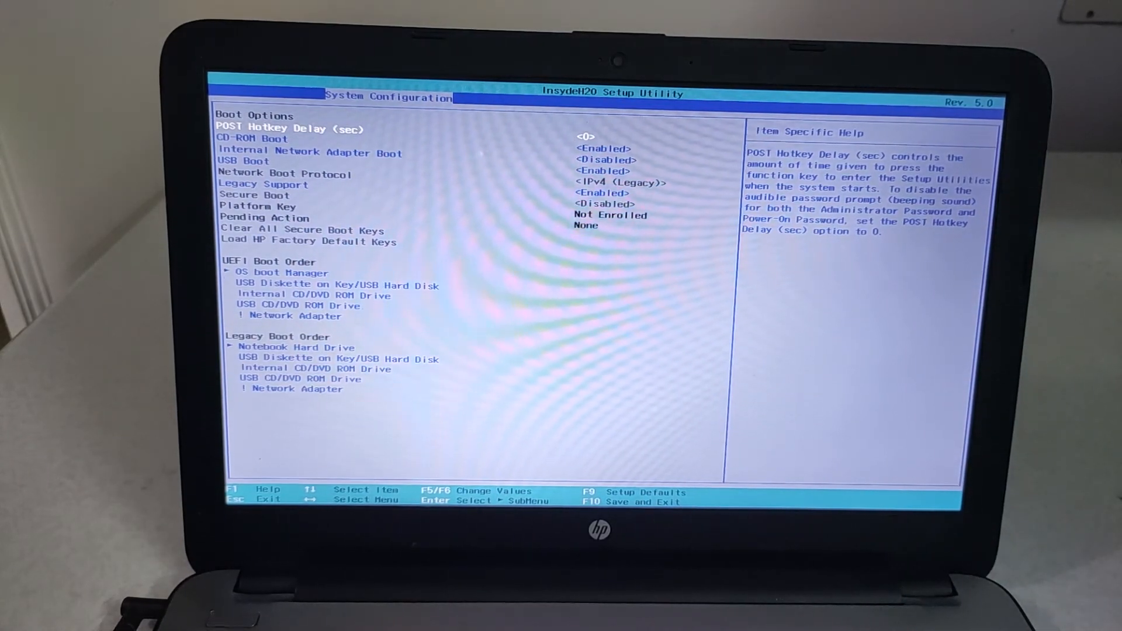
Move USB Diskette on Key/USB Hard Disk to first place in the UEFI Boot Order, then save and exit the BIOS setup
{"action": "key", "text": "Down"}
{"action": "key", "text": "Down"}
{"action": "key", "text": "Down"}
{"action": "key", "text": "Down"}
{"action": "key", "text": "Down"}
{"action": "key", "text": "Down"}
{"action": "key", "text": "Down"}
{"action": "key", "text": "Down"}
{"action": "key", "text": "Down"}
{"action": "key", "text": "Down"}
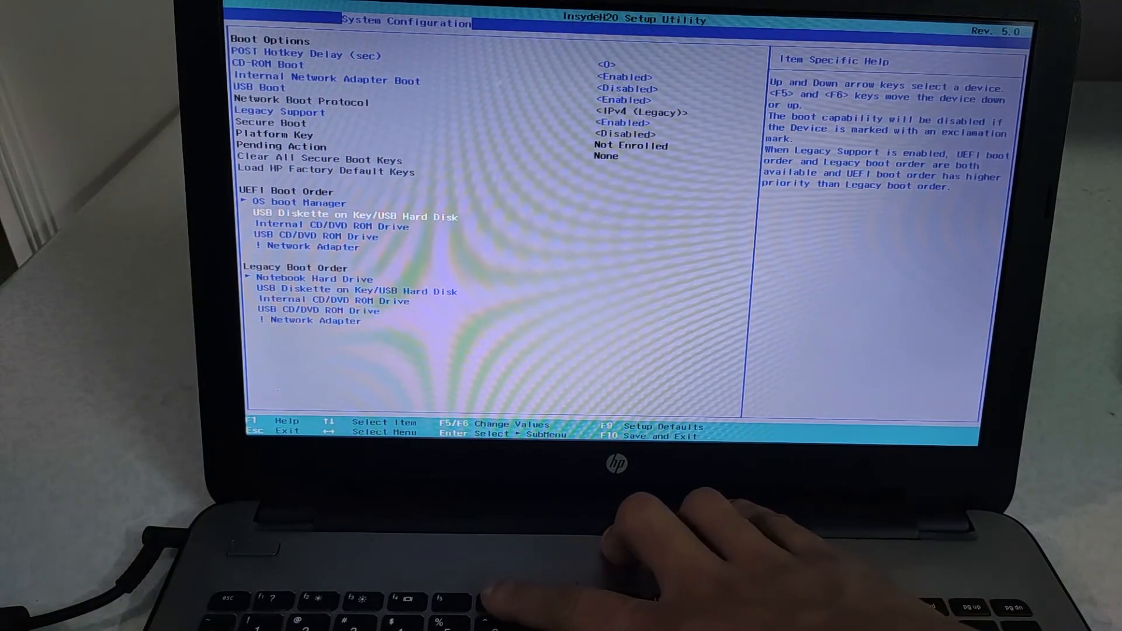
{"action": "key", "text": "F6"}
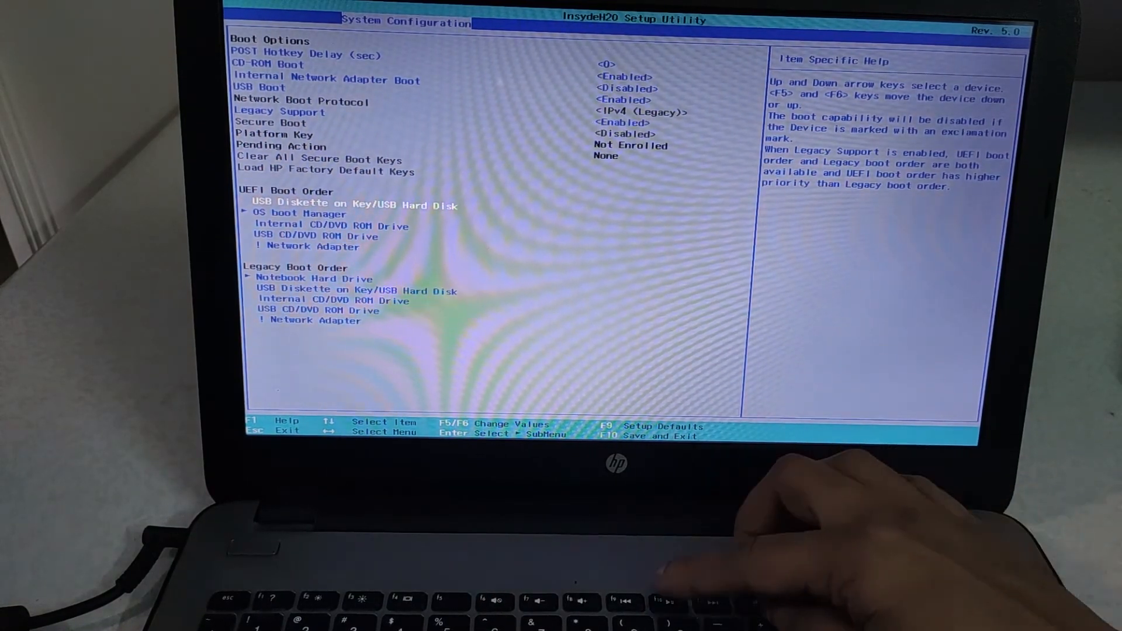
{"action": "key", "text": "F10"}
{"action": "key", "text": "Return"}
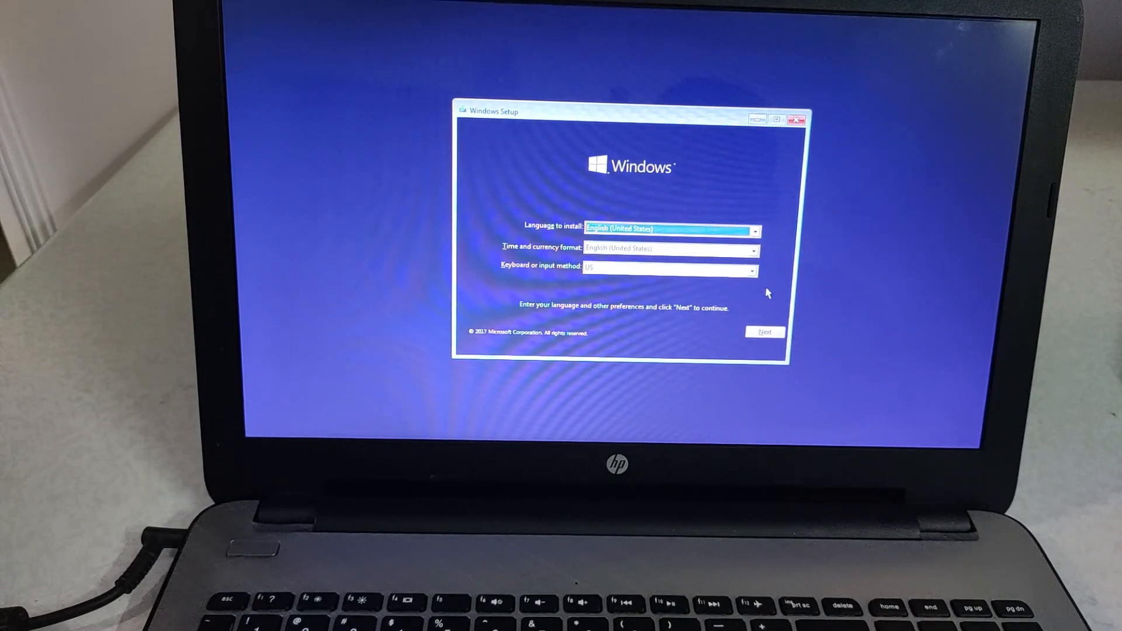
Start the Windows installation with English (United States) and the US keyboard, and accept the license terms
{"action": "left_click", "coordinate": [774, 333]}
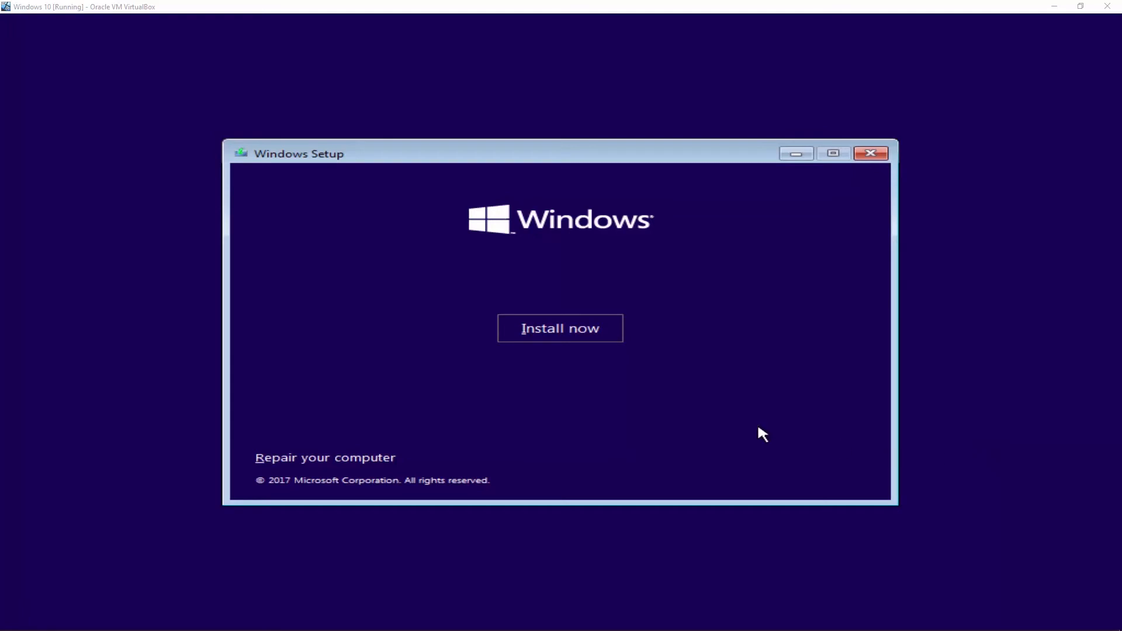
{"action": "left_click", "coordinate": [574, 328]}
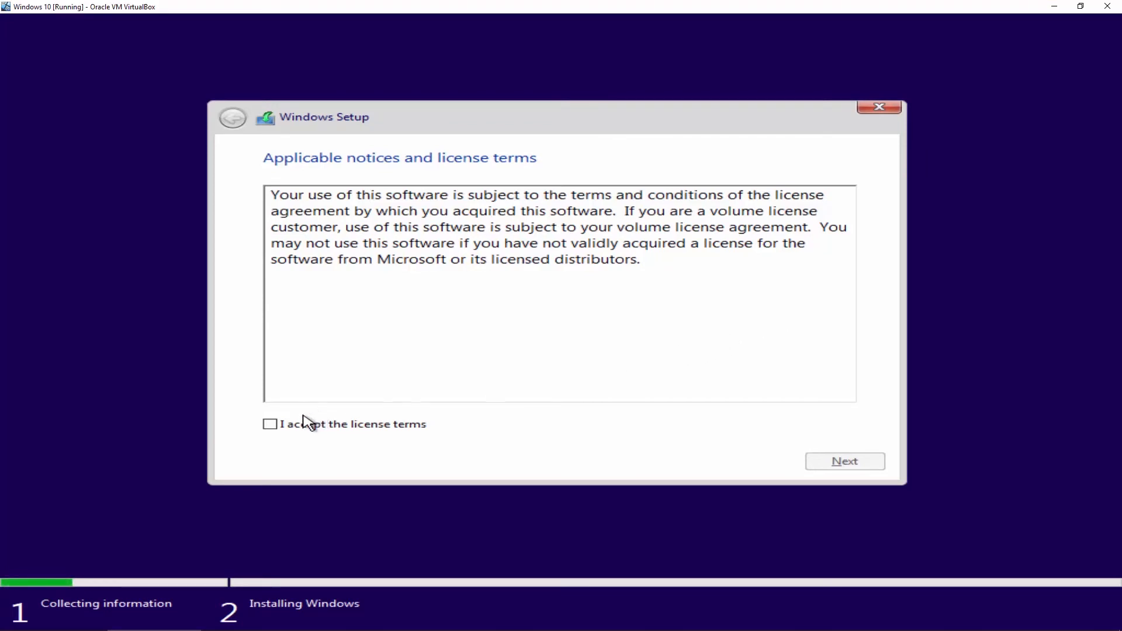
{"action": "left_click", "coordinate": [269, 423]}
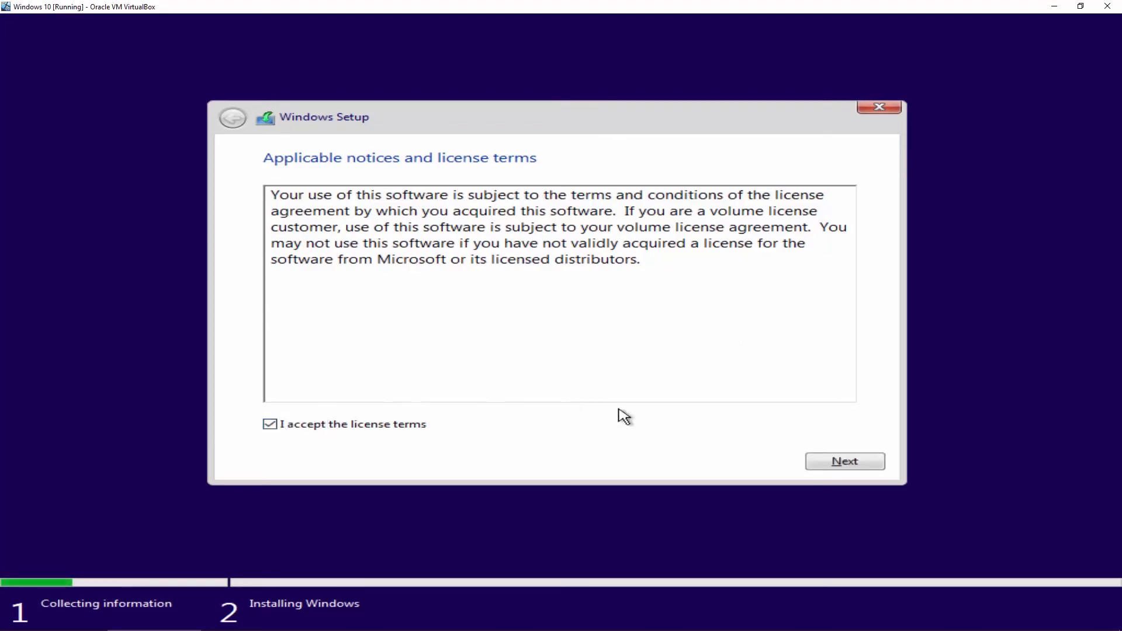
{"action": "left_click", "coordinate": [818, 465]}
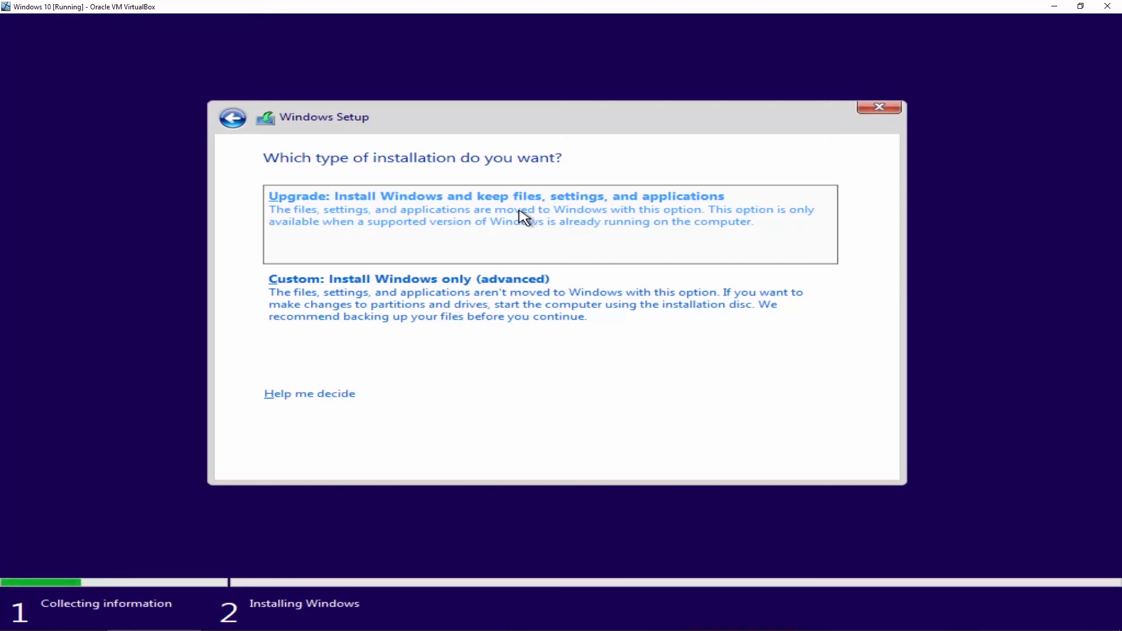
Choose the installation type "Custom: Install Windows only (advanced)"
{"action": "left_click", "coordinate": [513, 303]}
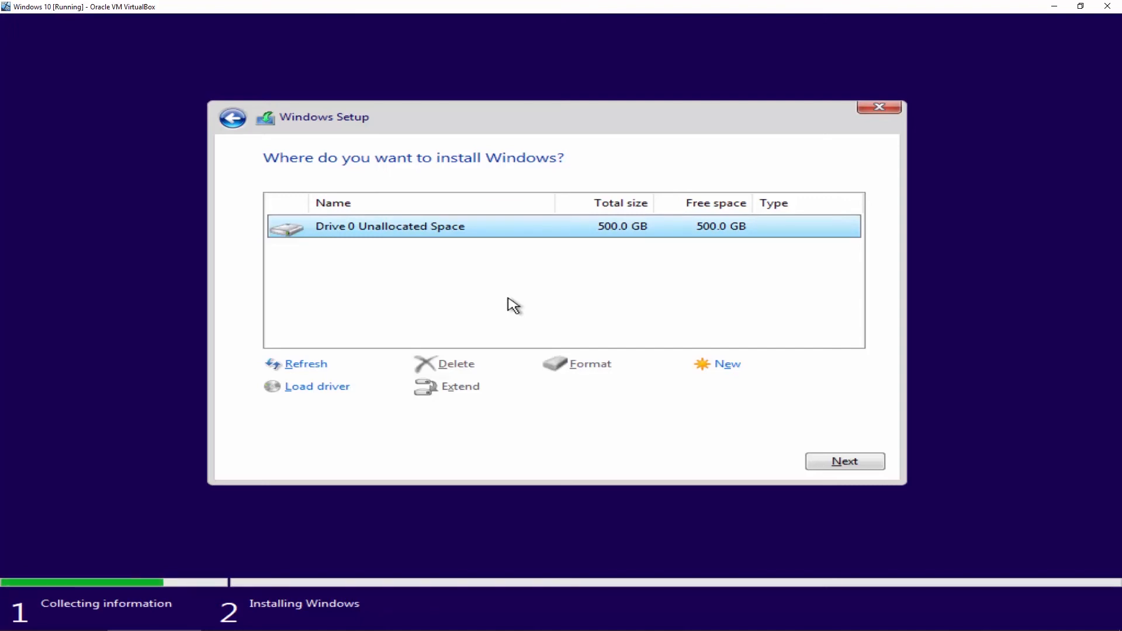
{"action": "left_click", "coordinate": [232, 118]}
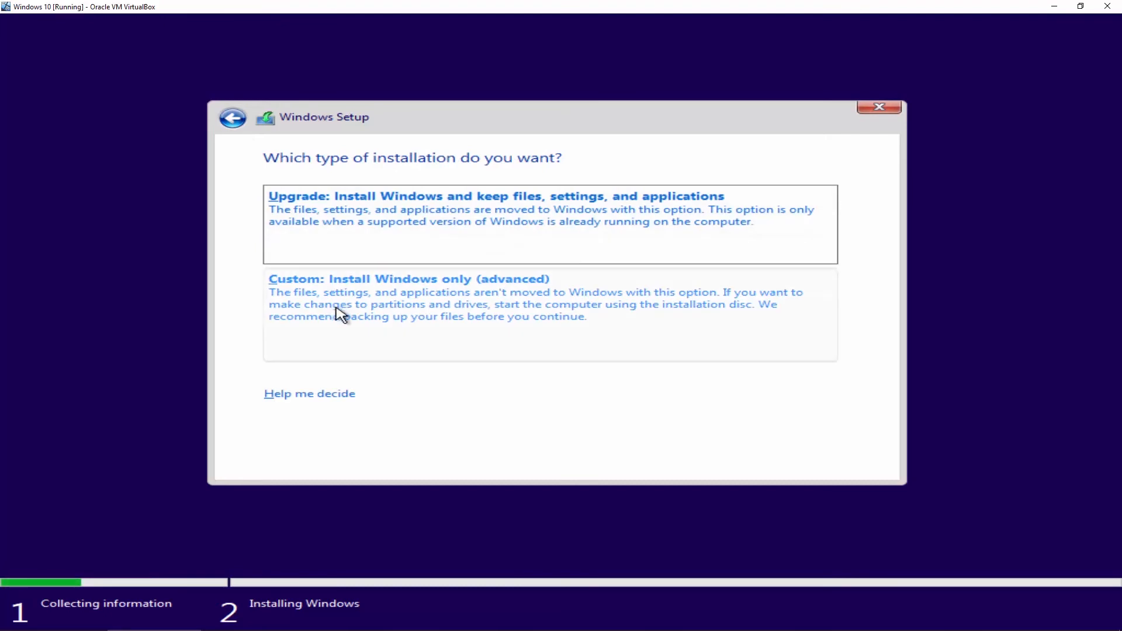
{"action": "left_click", "coordinate": [341, 316]}
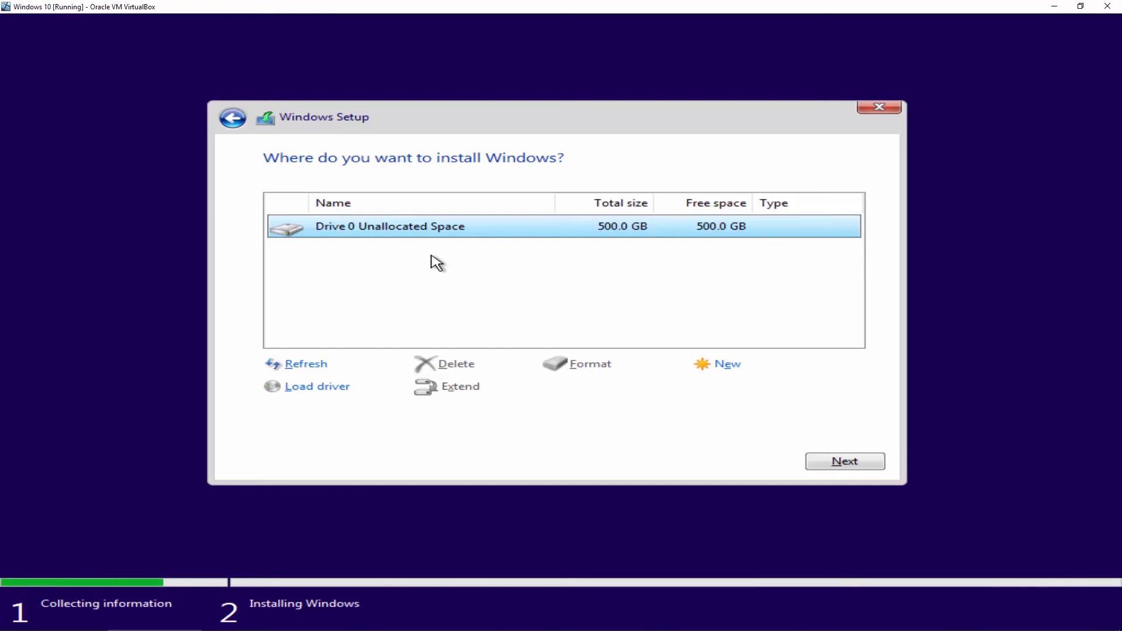
Create a 160000 MB partition from the unallocated space of Drive 0, allowing additional partitions for system files
{"action": "left_click", "coordinate": [733, 370]}
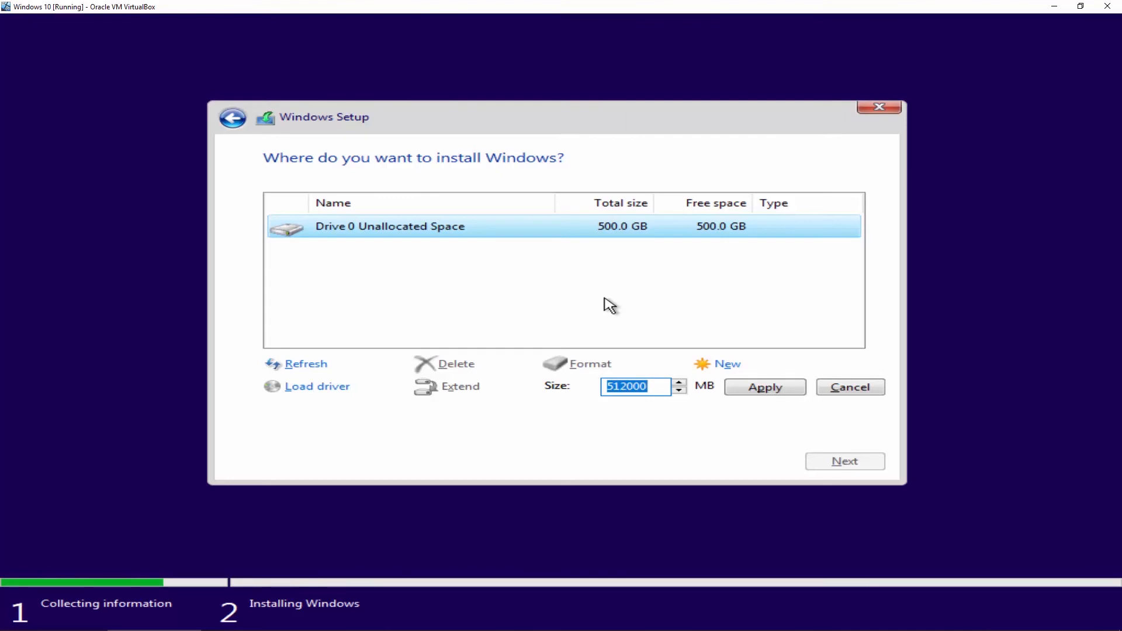
{"action": "left_click", "coordinate": [628, 391]}
{"action": "double_click", "coordinate": [628, 391]}
{"action": "left_click", "coordinate": [628, 390]}
{"action": "key", "text": "BackSpace"}
{"action": "key", "text": "BackSpace"}
{"action": "key", "text": "BackSpace"}
{"action": "key", "text": "BackSpace"}
{"action": "key", "text": "BackSpace"}
{"action": "key", "text": "BackSpace"}
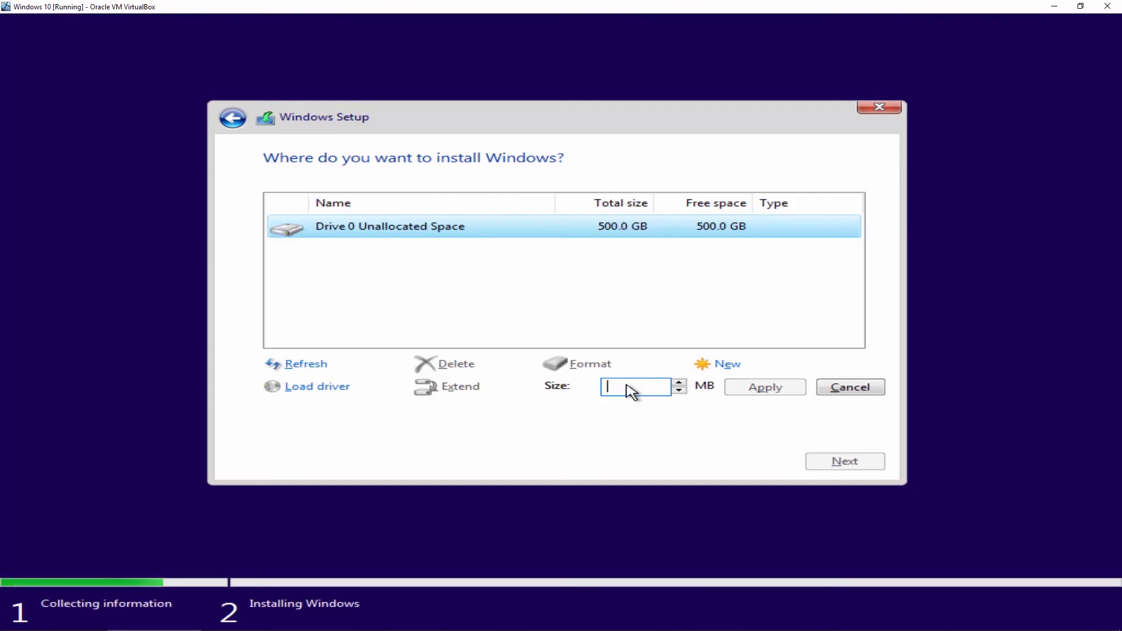
{"action": "type", "text": "160"}
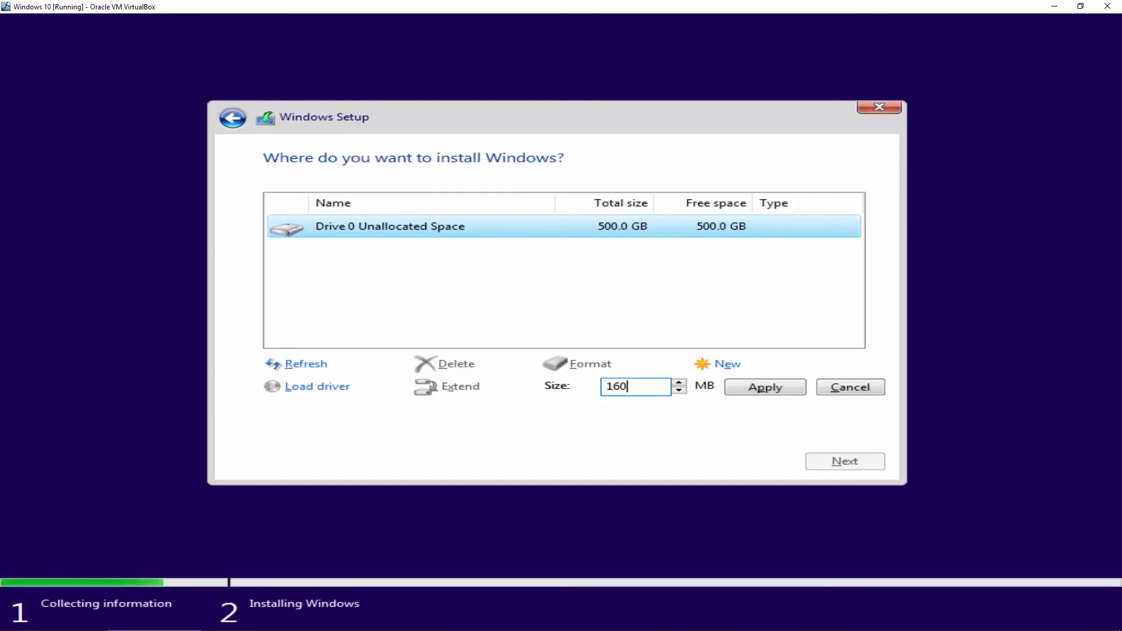
{"action": "type", "text": "000"}
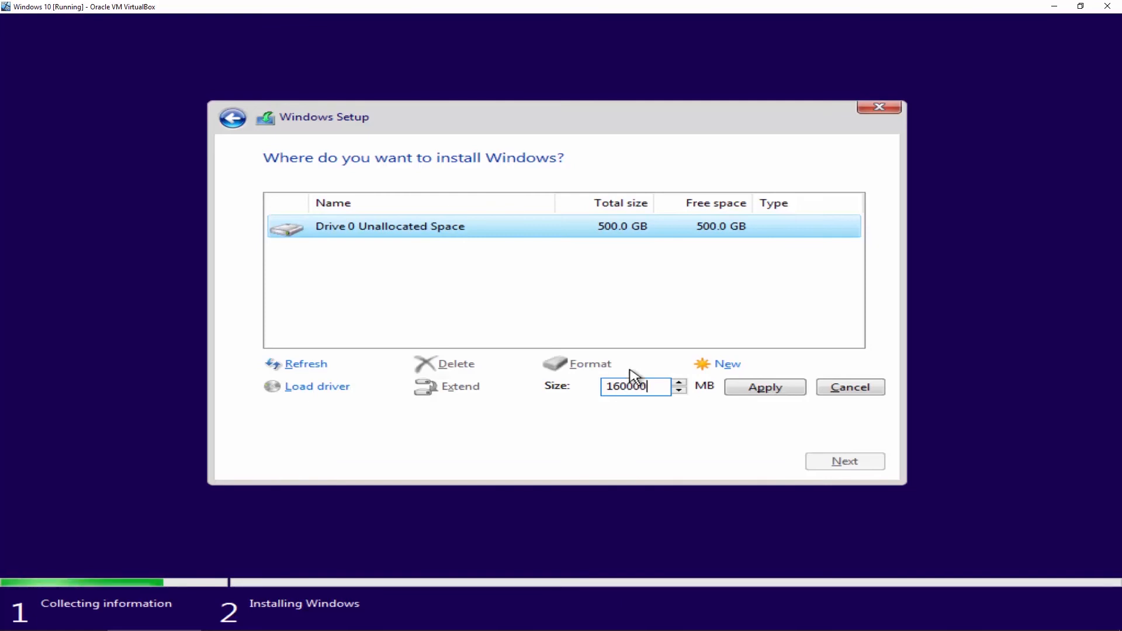
{"action": "left_click", "coordinate": [758, 393]}
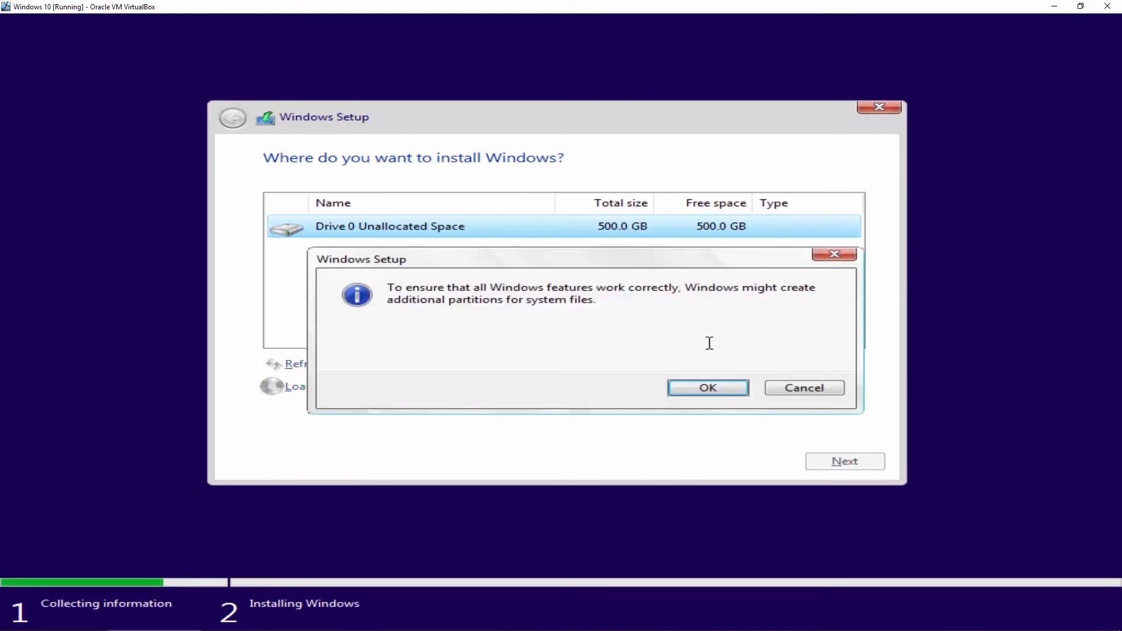
{"action": "left_click", "coordinate": [702, 386]}
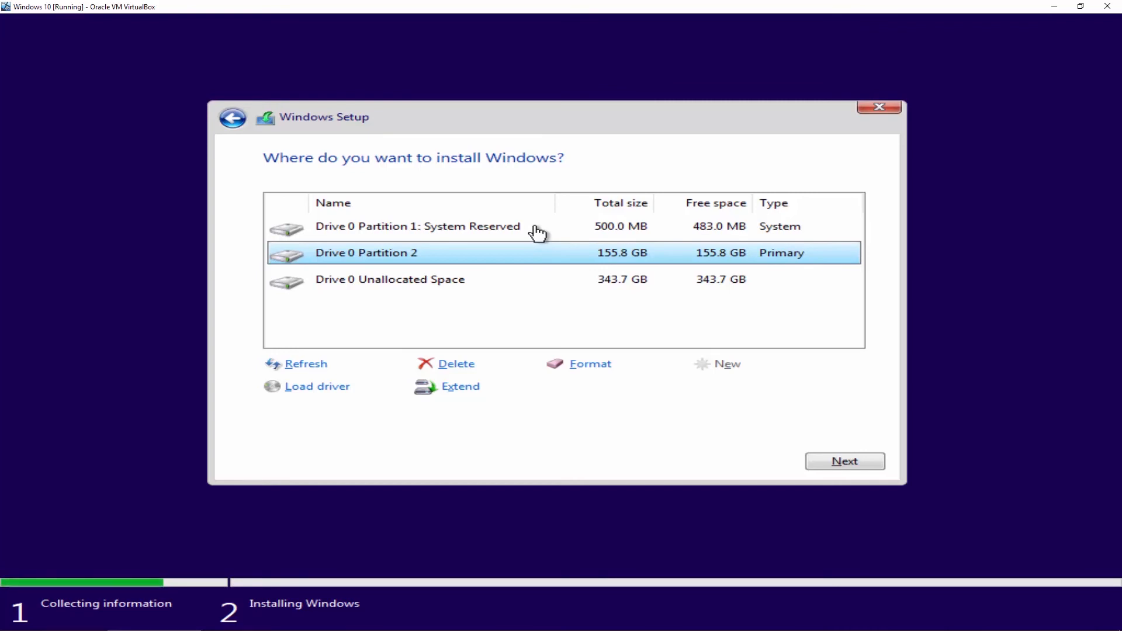
Create another 160000 MB partition from the unallocated space of Drive 0
{"action": "left_click", "coordinate": [522, 286]}
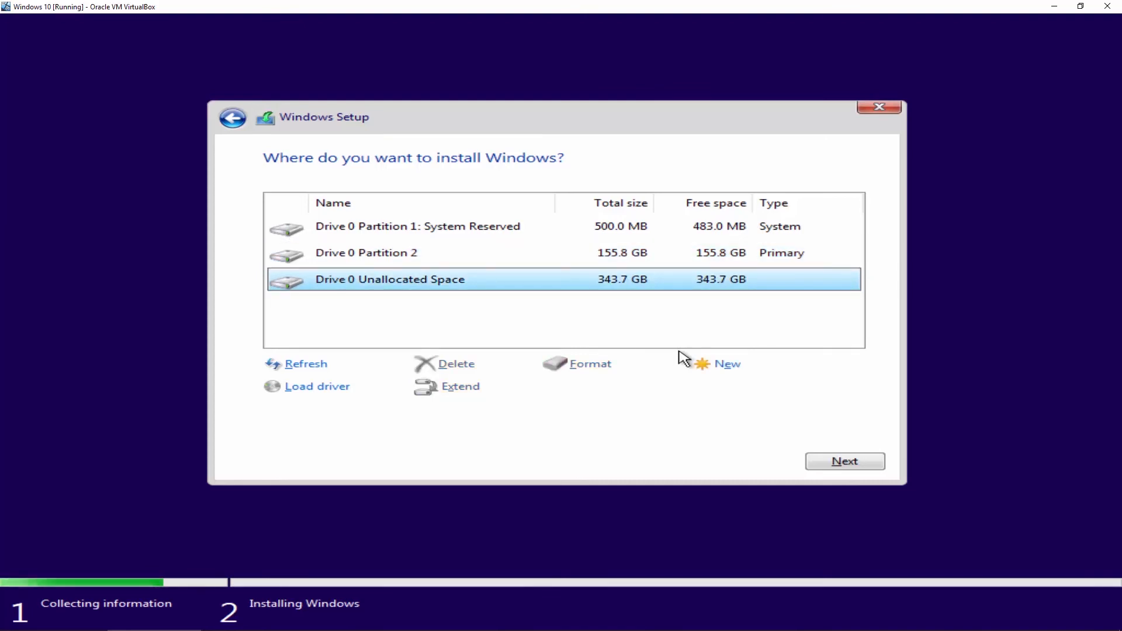
{"action": "left_click", "coordinate": [724, 365]}
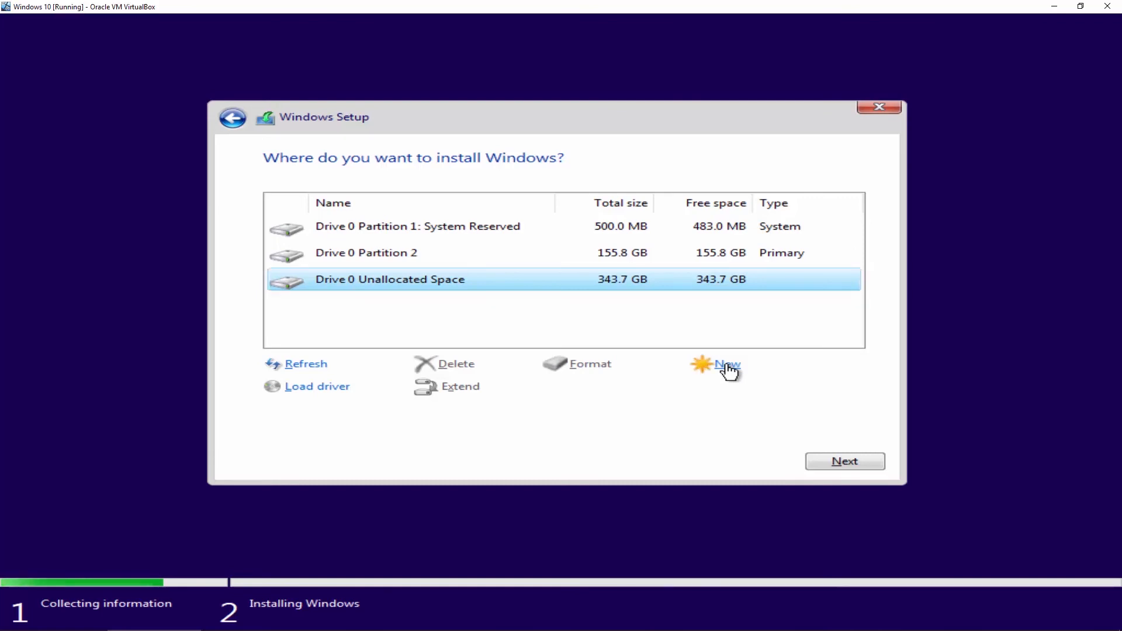
{"action": "left_click", "coordinate": [629, 387]}
{"action": "double_click", "coordinate": [629, 388]}
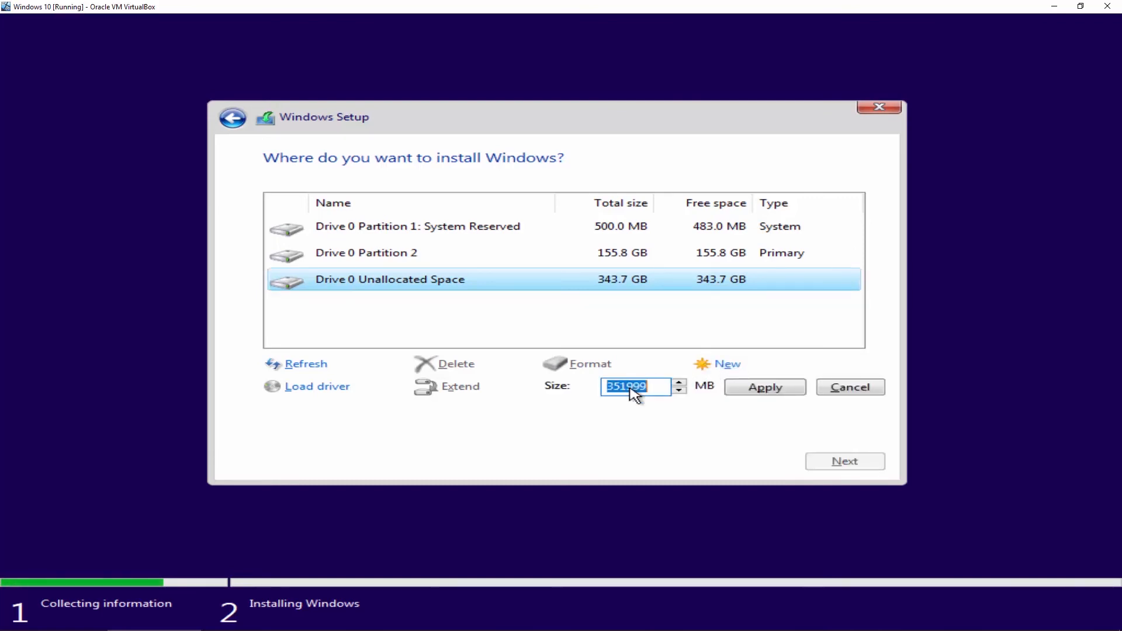
{"action": "type", "text": "160000"}
{"action": "left_click_drag", "start_coordinate": [653, 388], "coordinate": [629, 381]}
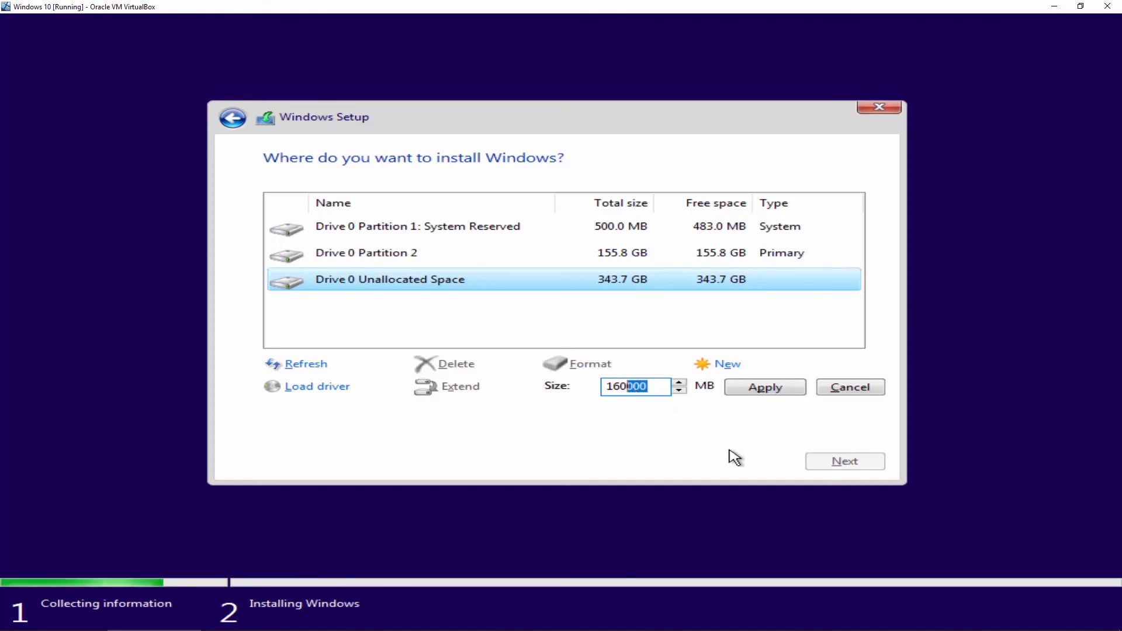
{"action": "left_click", "coordinate": [762, 389]}
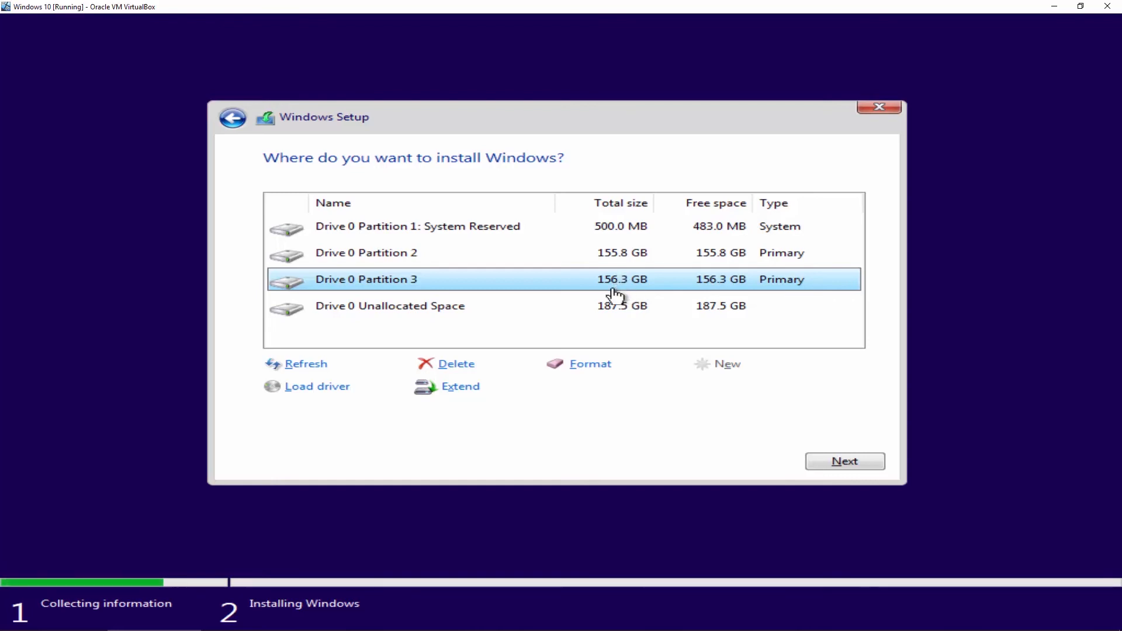
Create a last partition of 191999 MB from all the remaining unallocated space of Drive 0
{"action": "left_click", "coordinate": [544, 315]}
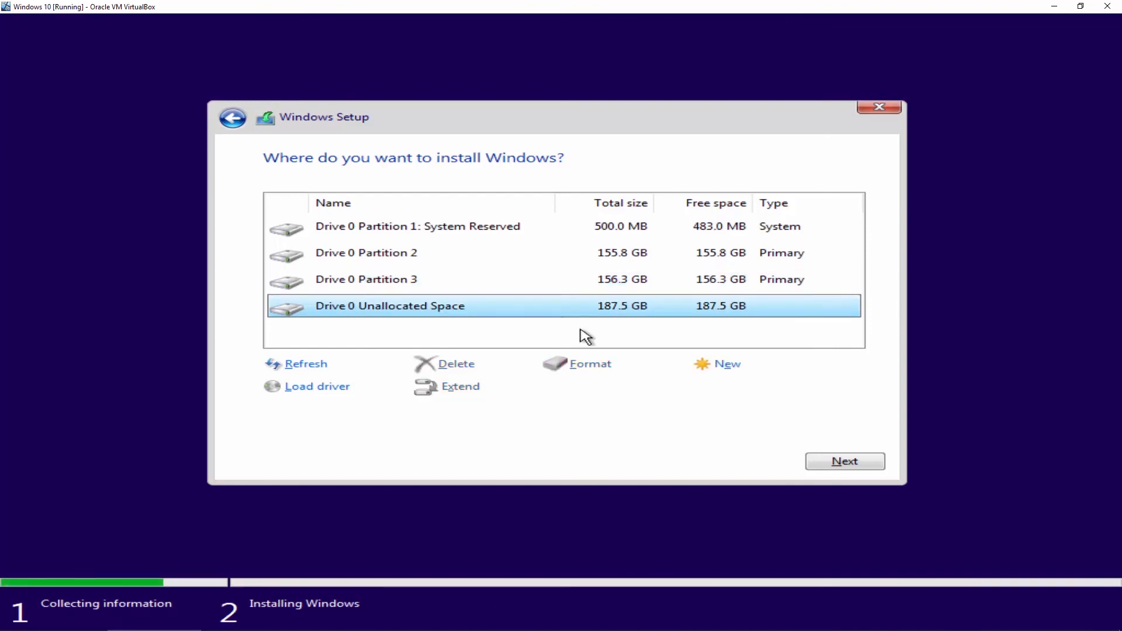
{"action": "left_click", "coordinate": [714, 366]}
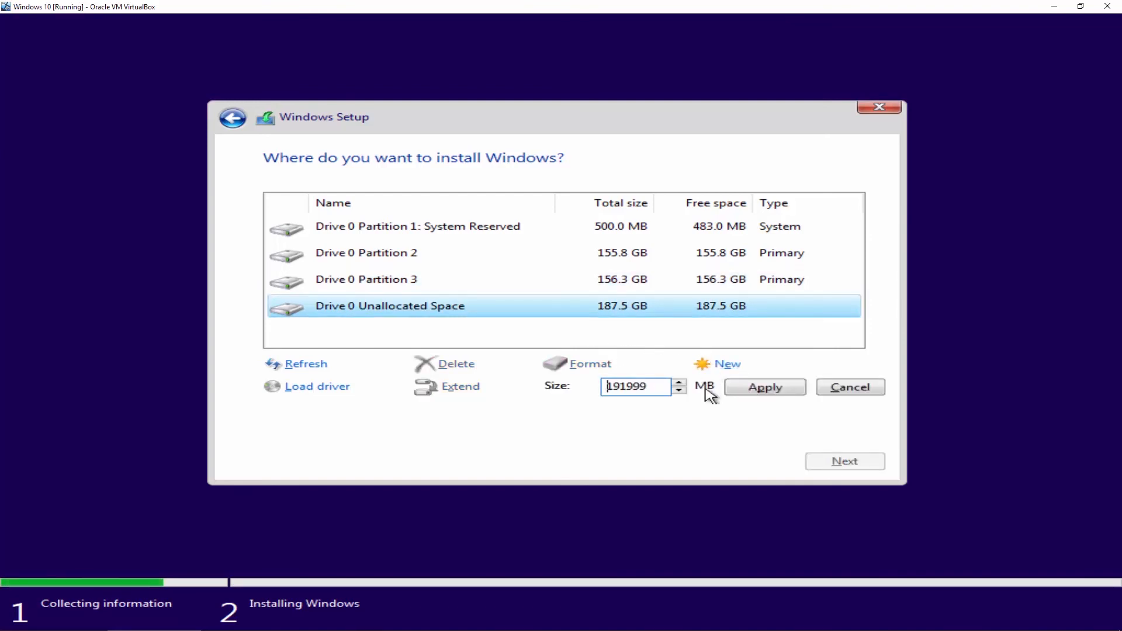
{"action": "double_click", "coordinate": [626, 389]}
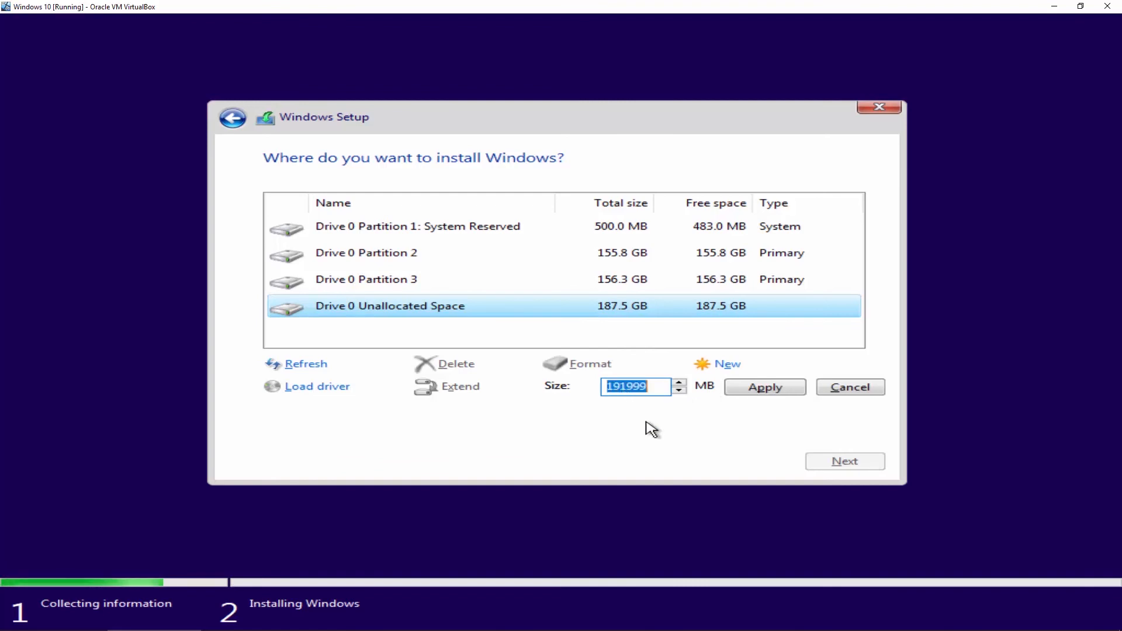
{"action": "left_click", "coordinate": [744, 389]}
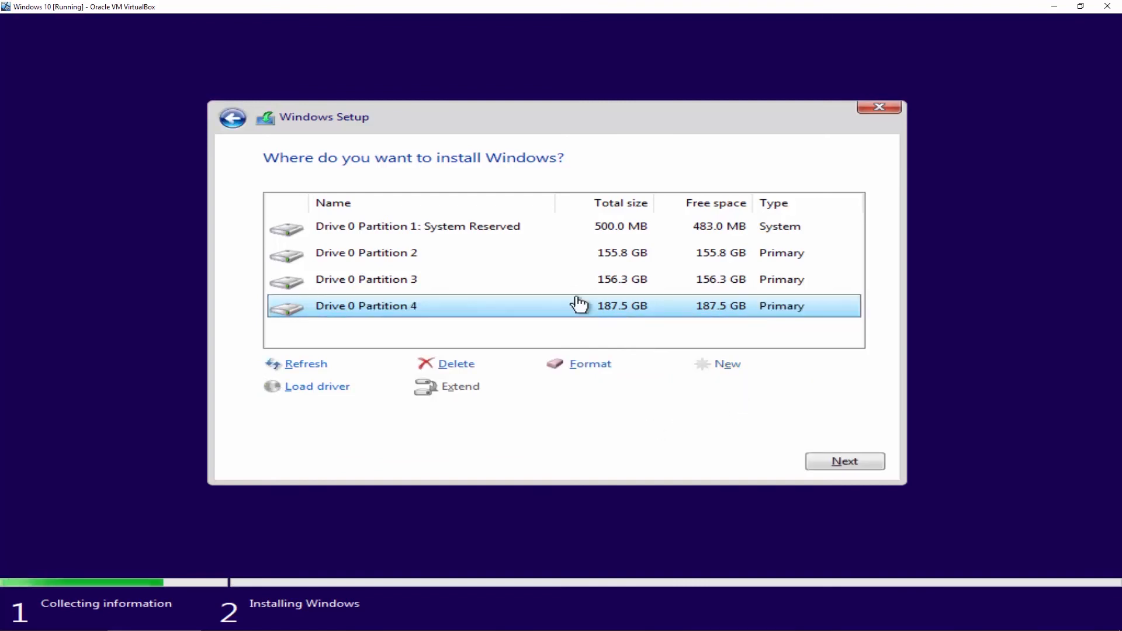
Choose Drive 0 Partition 2 as the install location and start installing Windows on it
{"action": "left_click", "coordinate": [565, 262]}
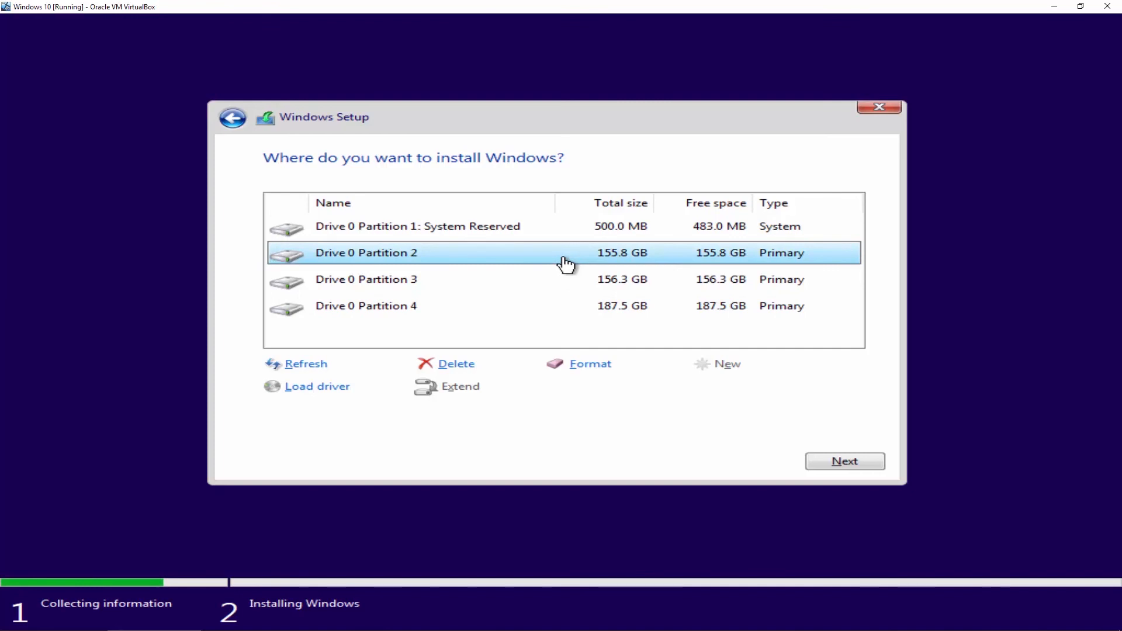
{"action": "left_click", "coordinate": [586, 283]}
{"action": "left_click", "coordinate": [601, 316]}
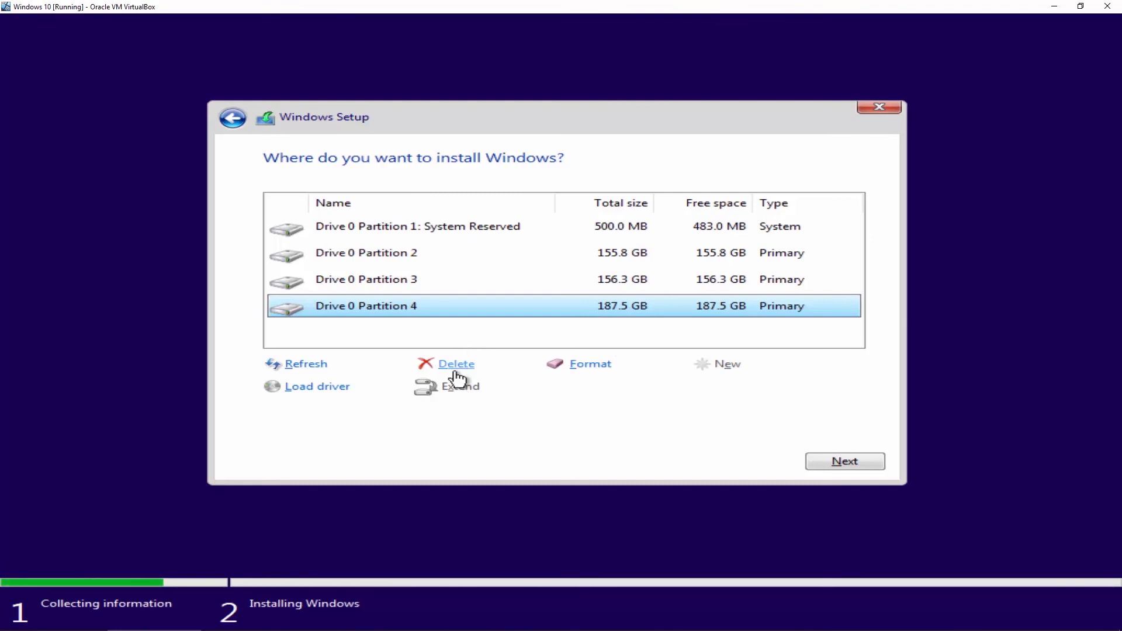
{"action": "left_click", "coordinate": [430, 257]}
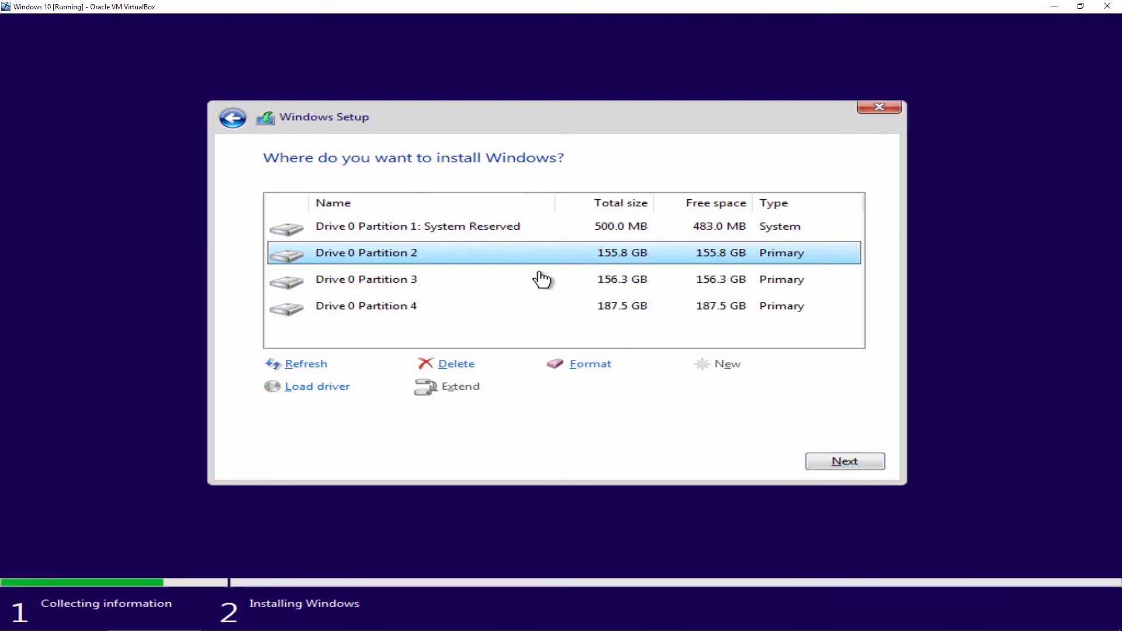
{"action": "left_click", "coordinate": [839, 461]}
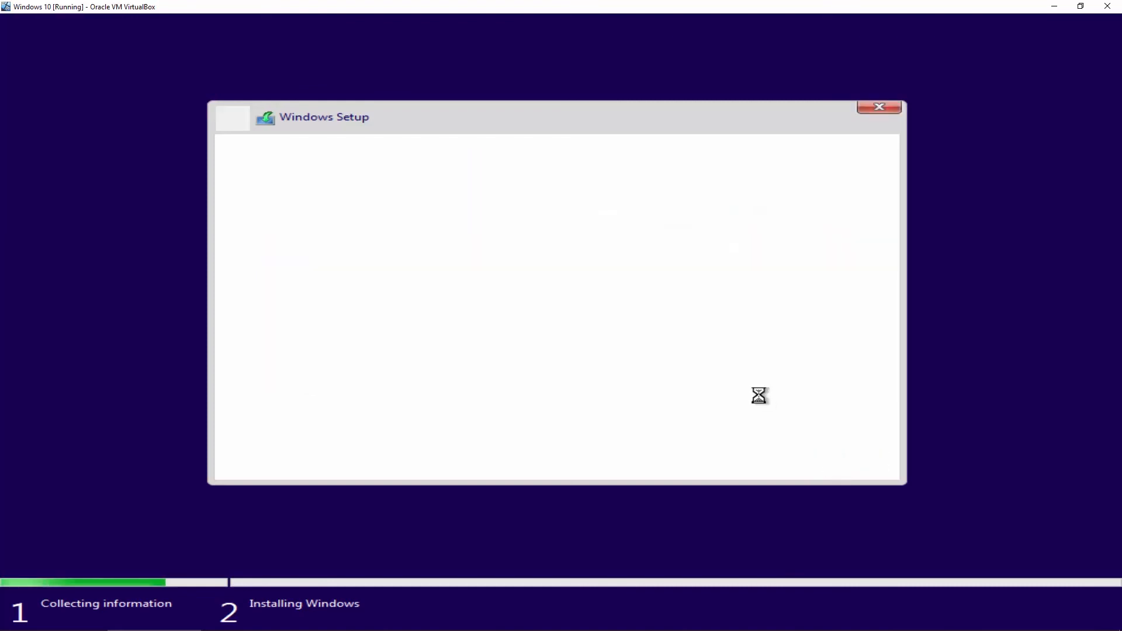